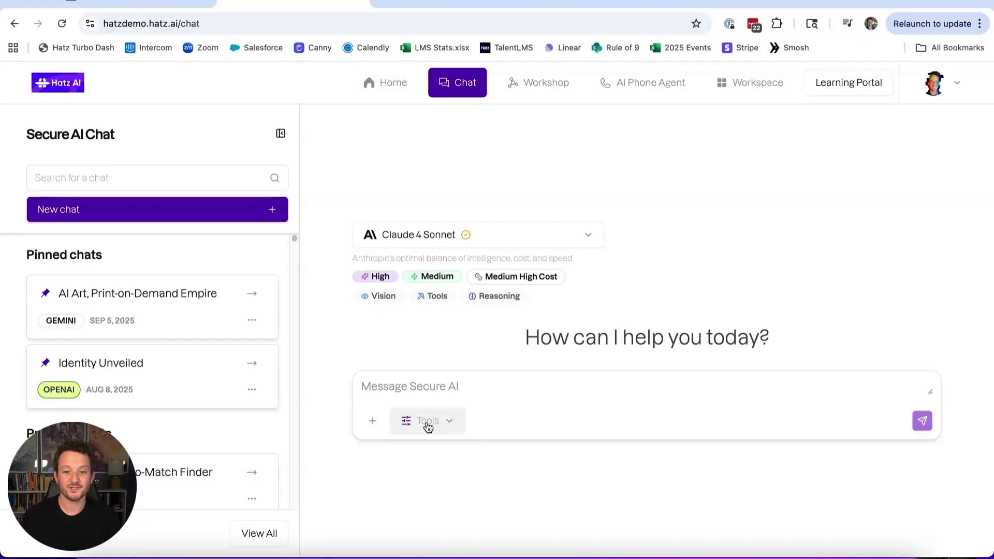
Enable the Hatz Workshop Assistant from the full tools list, keeping Claude 4 Sonnet as the model
left_click(427, 425)
left_click(449, 512)
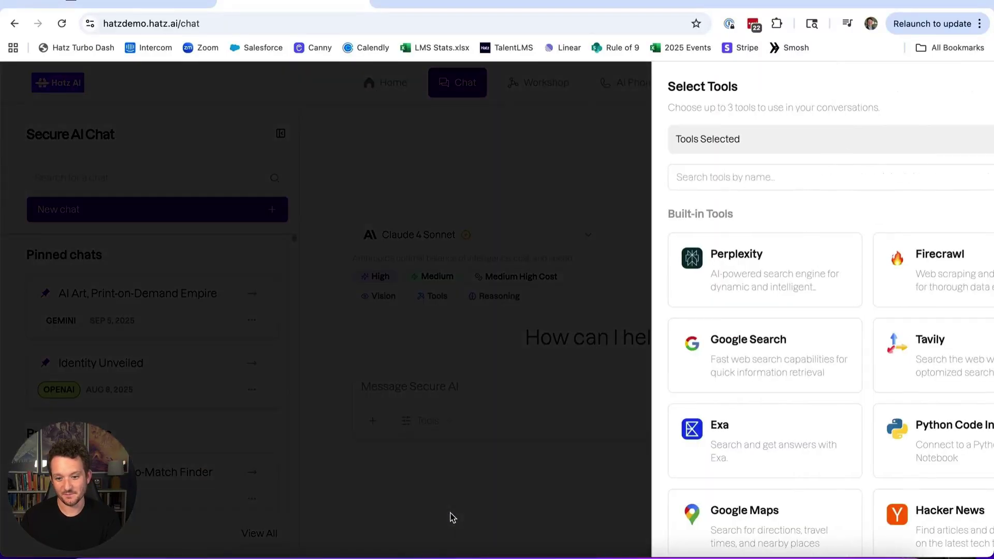
left_click(446, 507)
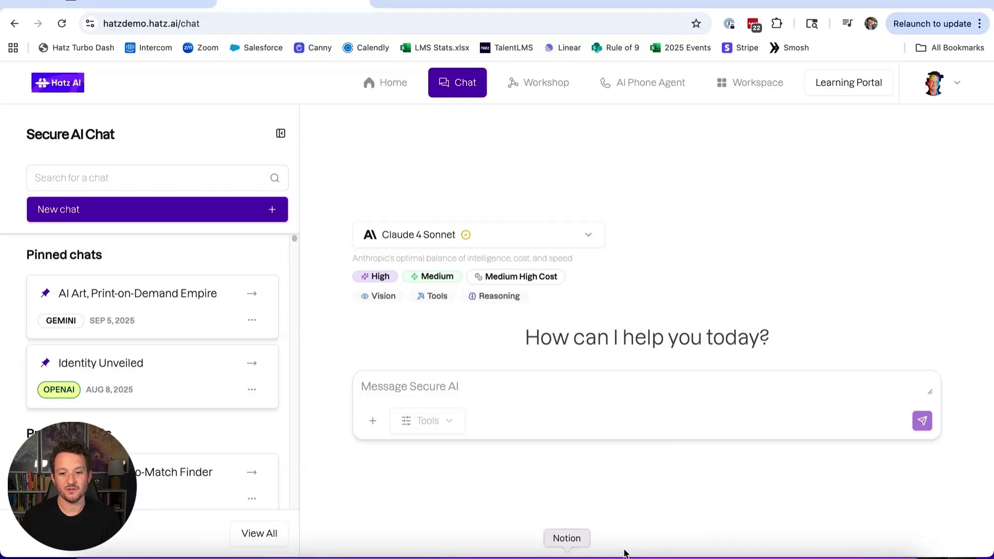
left_click(423, 420)
left_click(426, 510)
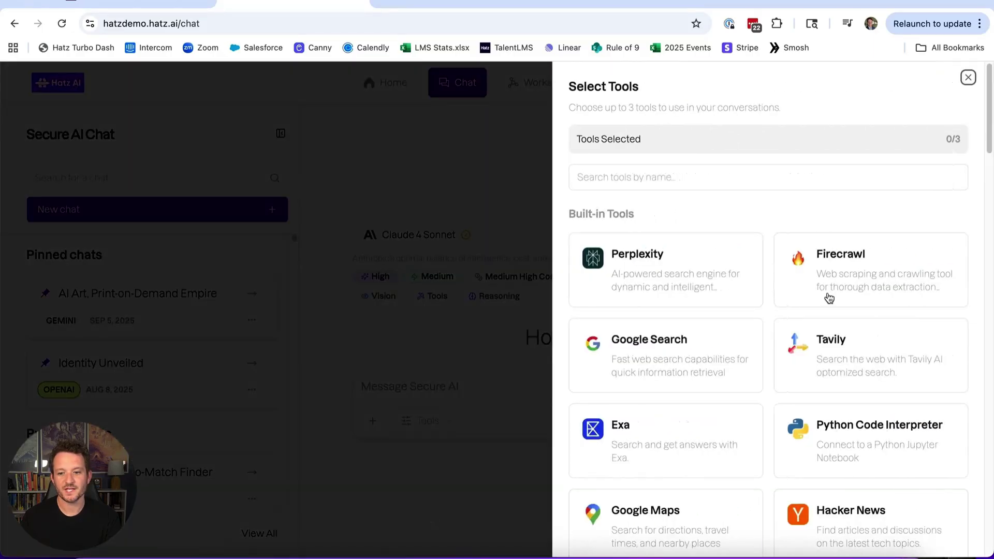
scroll(782, 288, "down", 3)
scroll(782, 287, "down", 2)
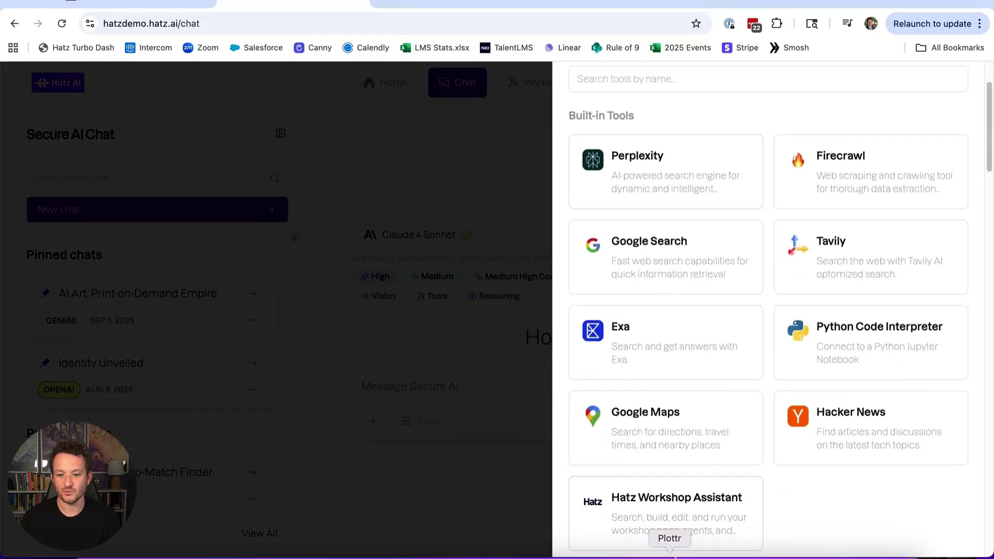
left_click(670, 511)
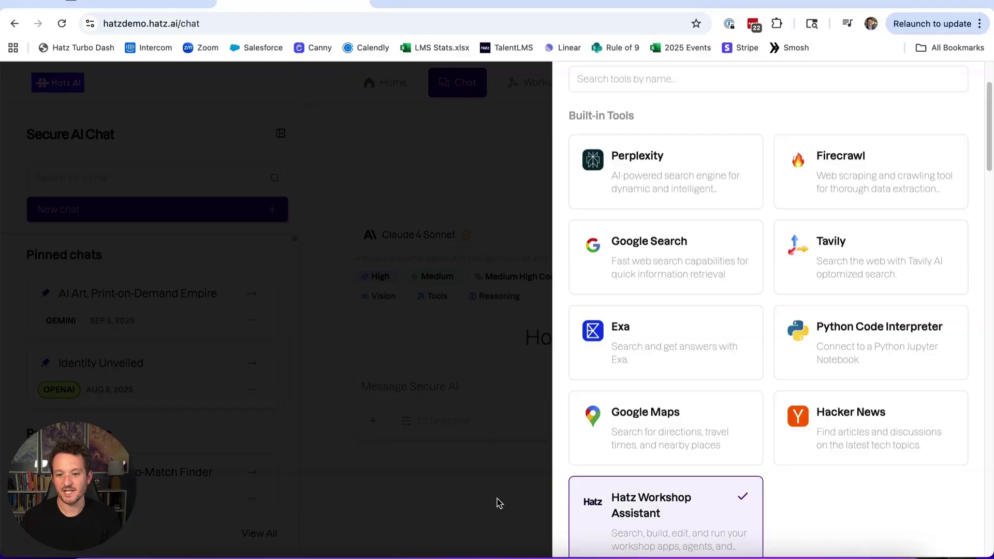
scroll(662, 492, "down", 2)
left_click(512, 458)
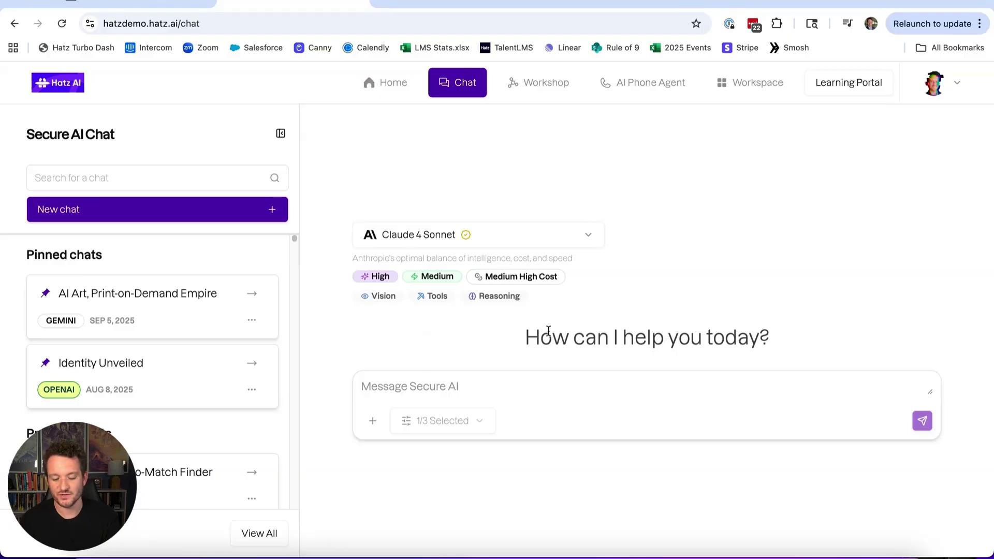
Paste and send the prompt requesting a summarize, LinkedIn-post, and Shakespeare-rewrite workflow
type("create a workflow that reads a document I give it, summarizes it, then passes the summary to a new step that creates a LinkedIn post about the summary, and then pass it to another step that rewrites the summary like Shakespeare")
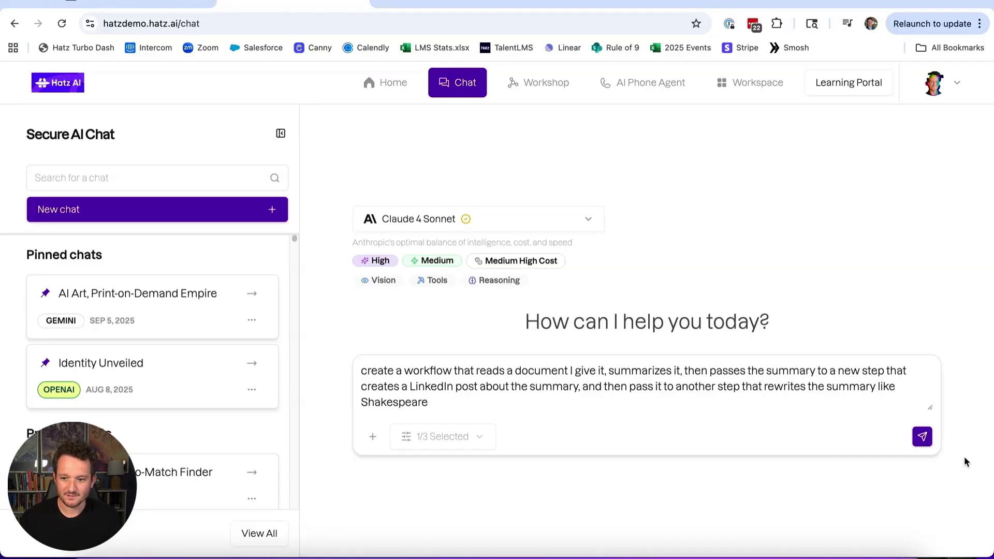
left_click(924, 437)
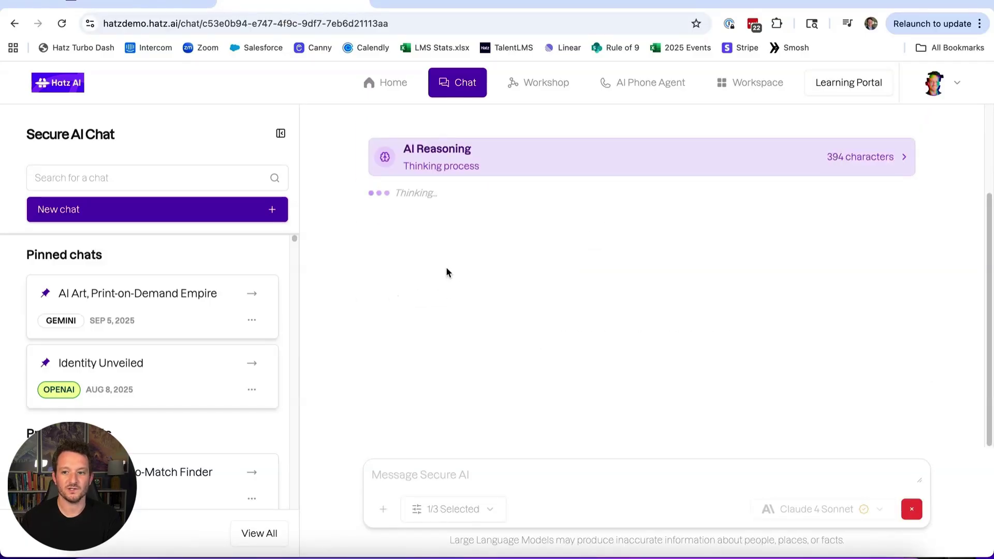
Switch to the Workshop Assistant help article and scroll to 'What Can the Assistant Do?'
left_click(137, 4)
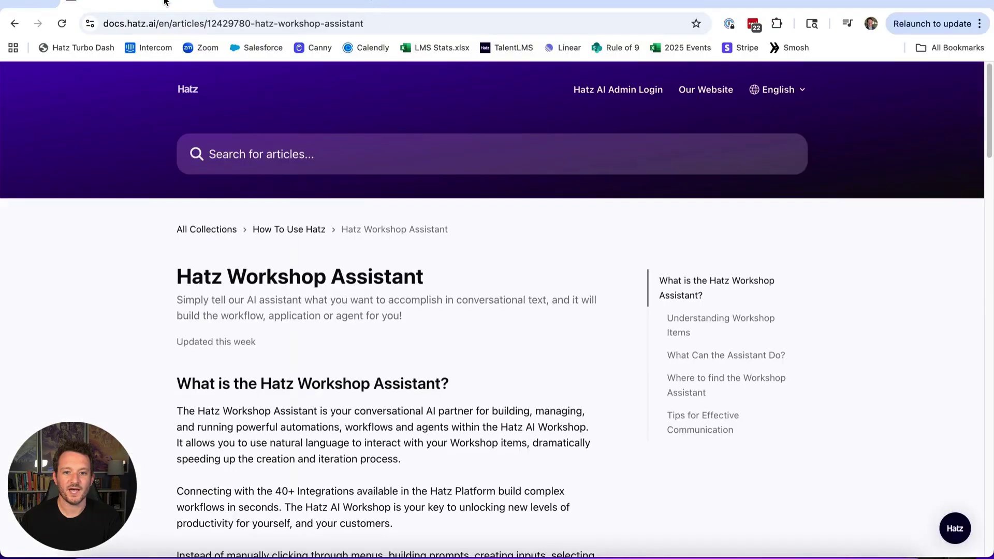
scroll(286, 326, "down", 3)
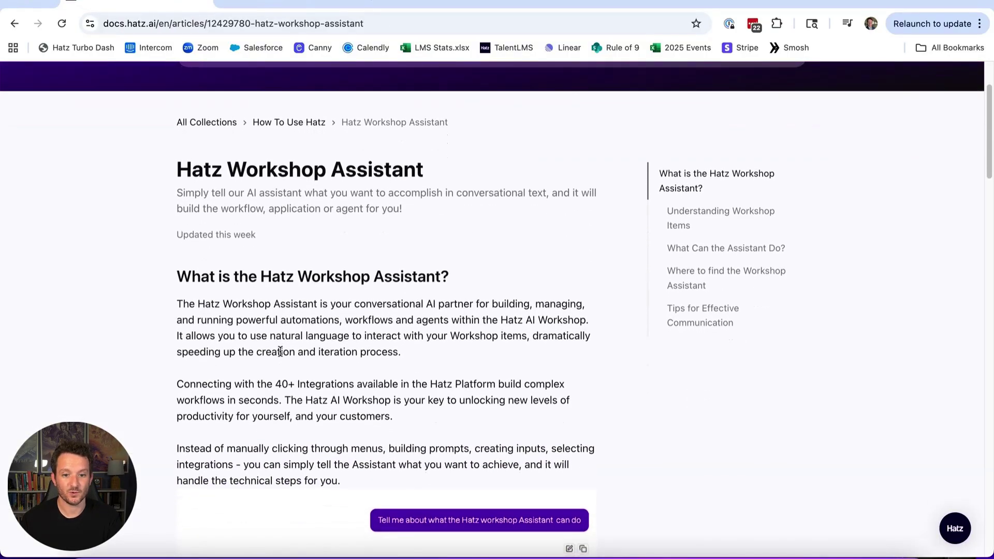
scroll(280, 350, "down", 2)
scroll(280, 352, "down", 1)
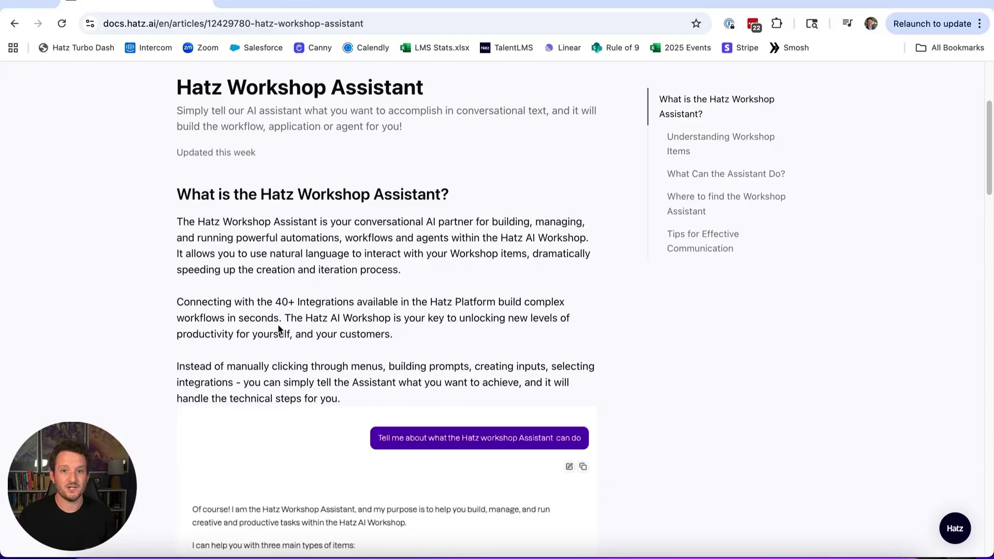
scroll(278, 326, "down", 2)
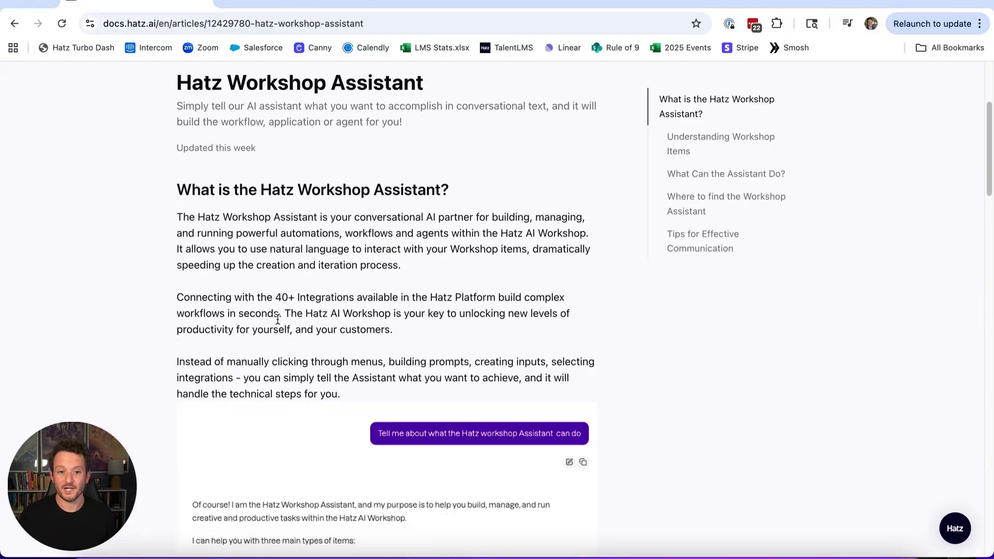
scroll(279, 319, "down", 10)
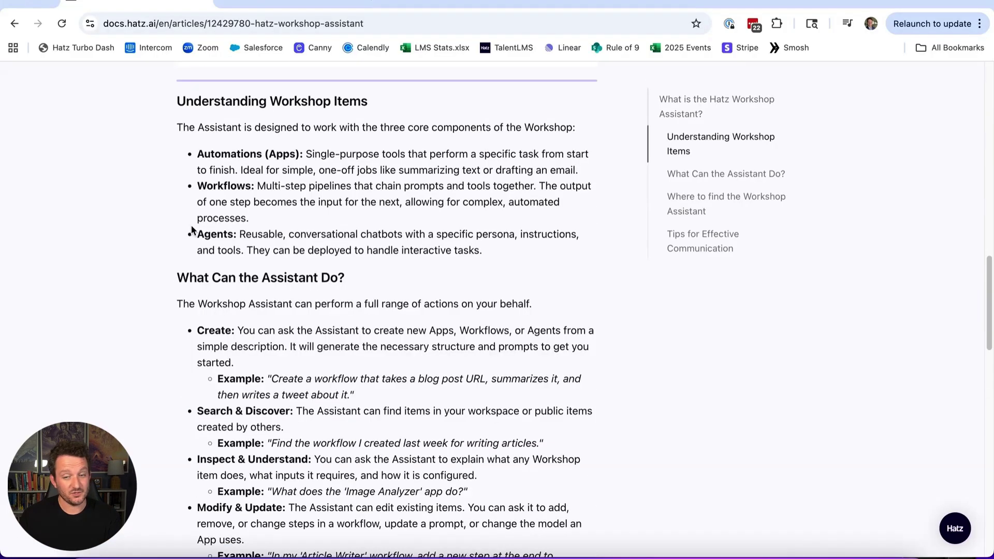
scroll(230, 225, "down", 1)
Highlight the Create example sentence in the assistant's capabilities list
left_click_drag(197, 299, 433, 378)
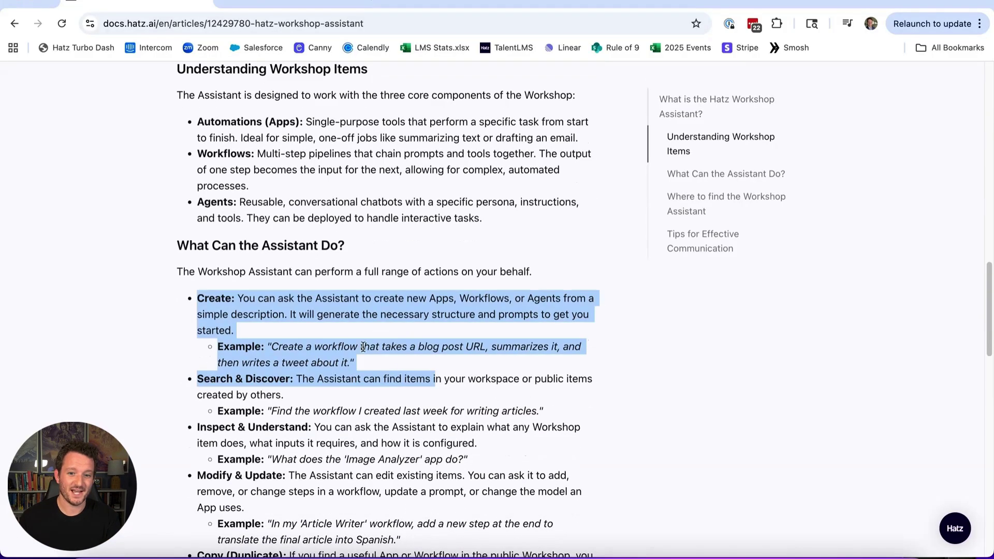
left_click(509, 330)
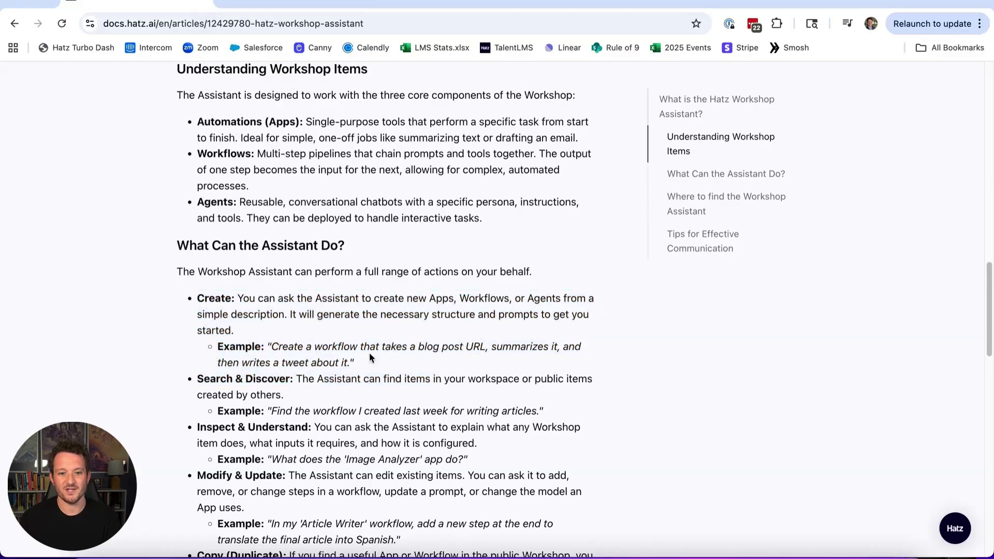
left_click_drag(355, 363, 270, 344)
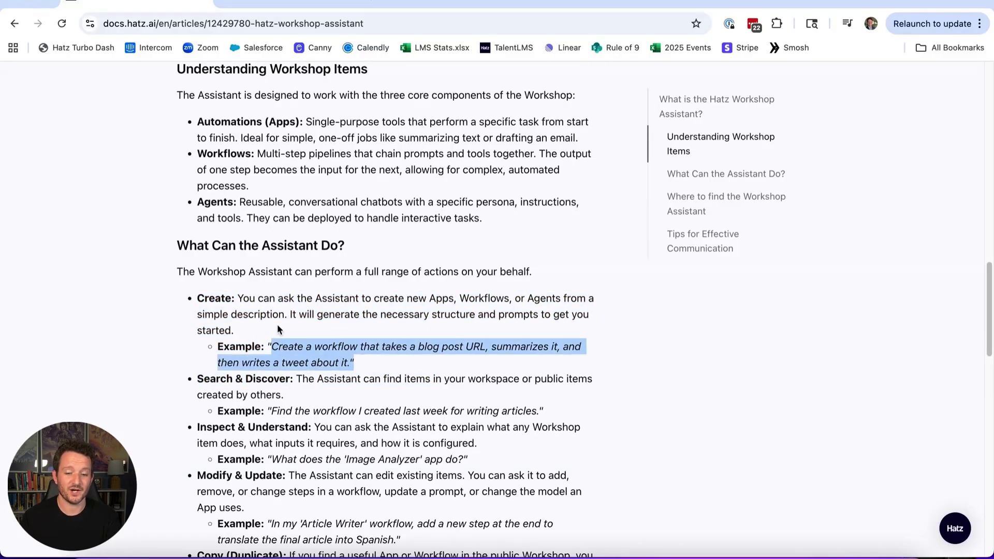
left_click(288, 348)
left_click_drag(279, 347, 424, 346)
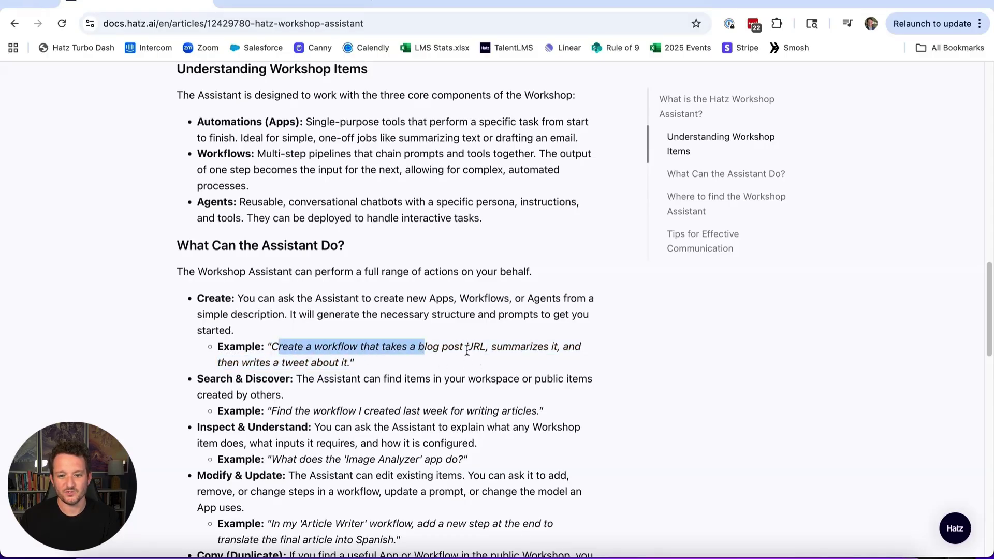
left_click(511, 348)
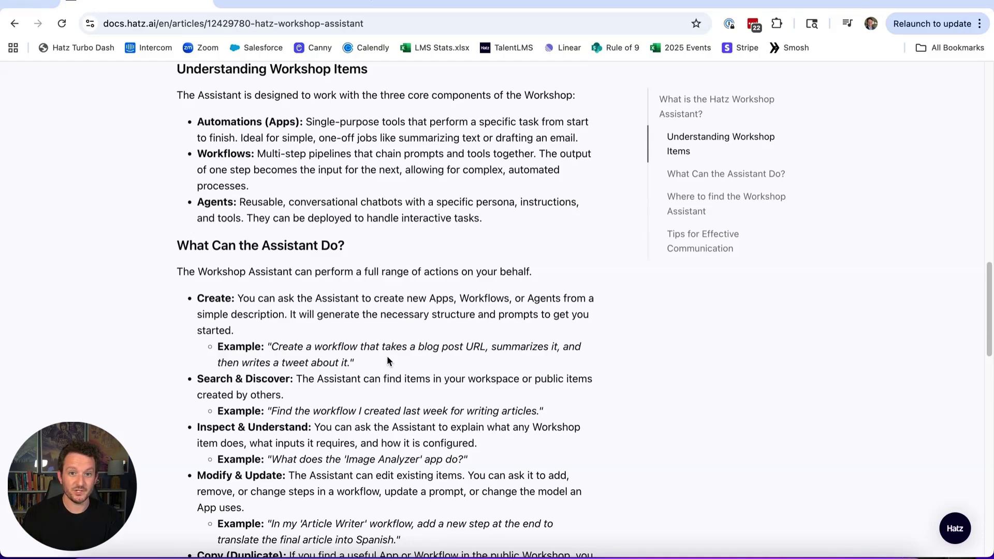
Highlight the Modify & Update description and its Article Writer example, then return to the chat
scroll(388, 359, "down", 2)
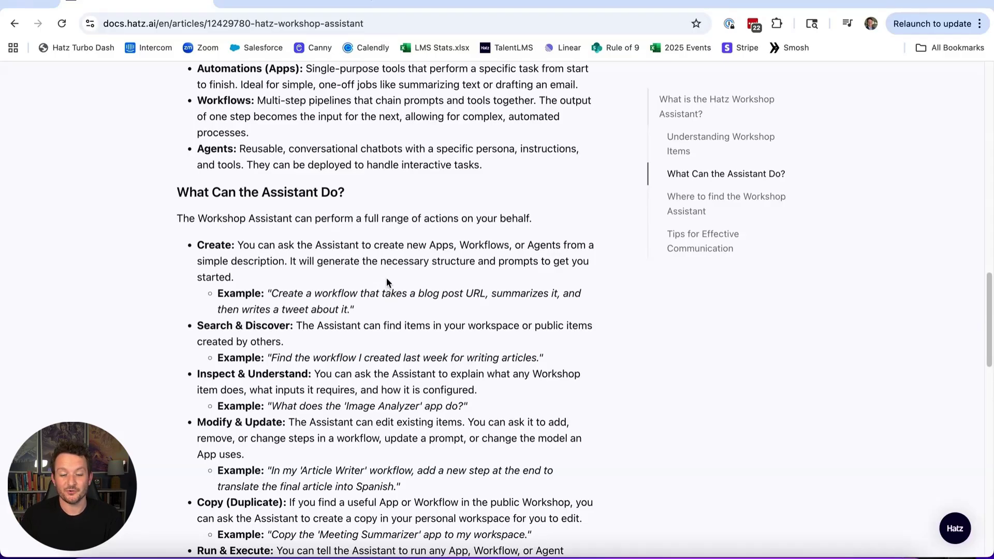
scroll(386, 279, "down", 3)
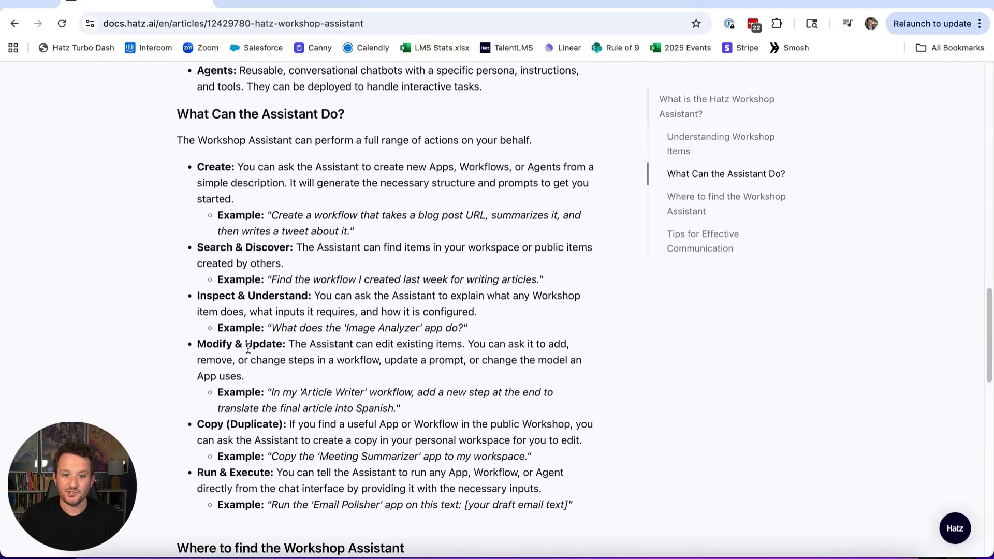
left_click_drag(218, 344, 409, 387)
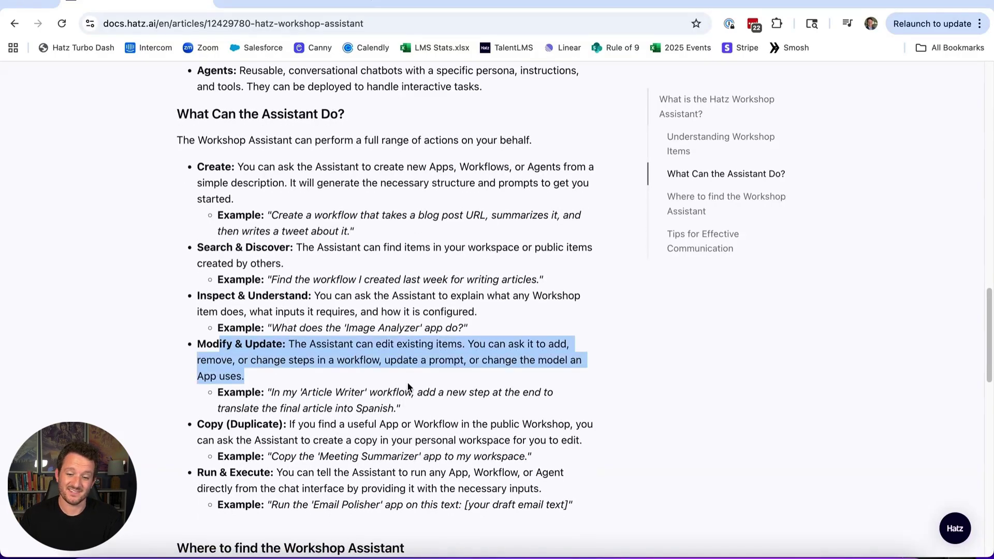
left_click(406, 387)
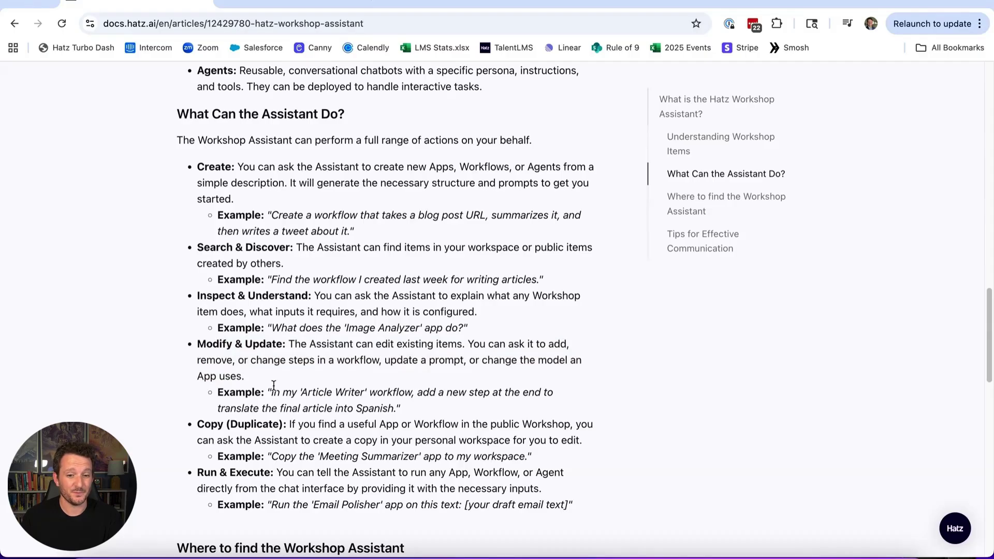
left_click_drag(271, 392, 412, 389)
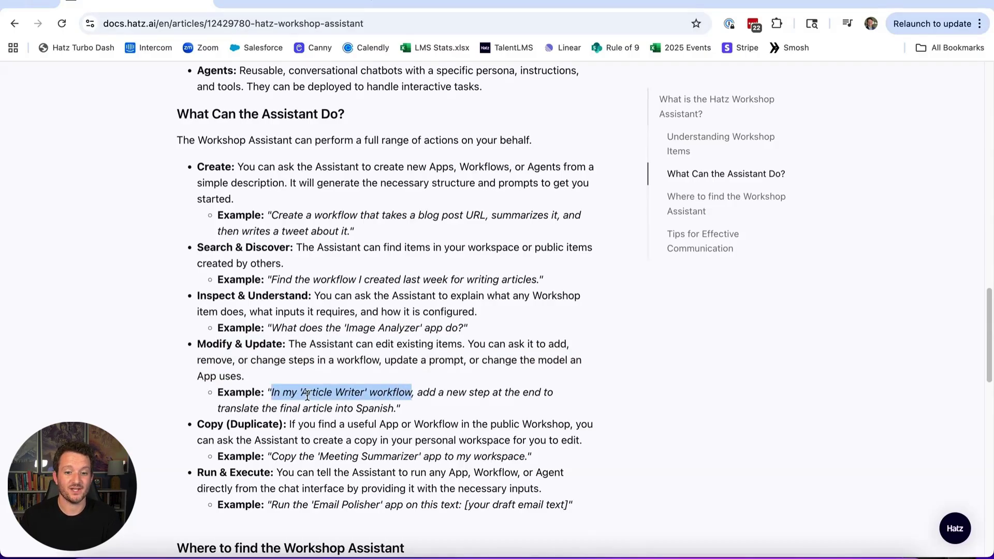
left_click(425, 407)
scroll(288, 378, "down", 1)
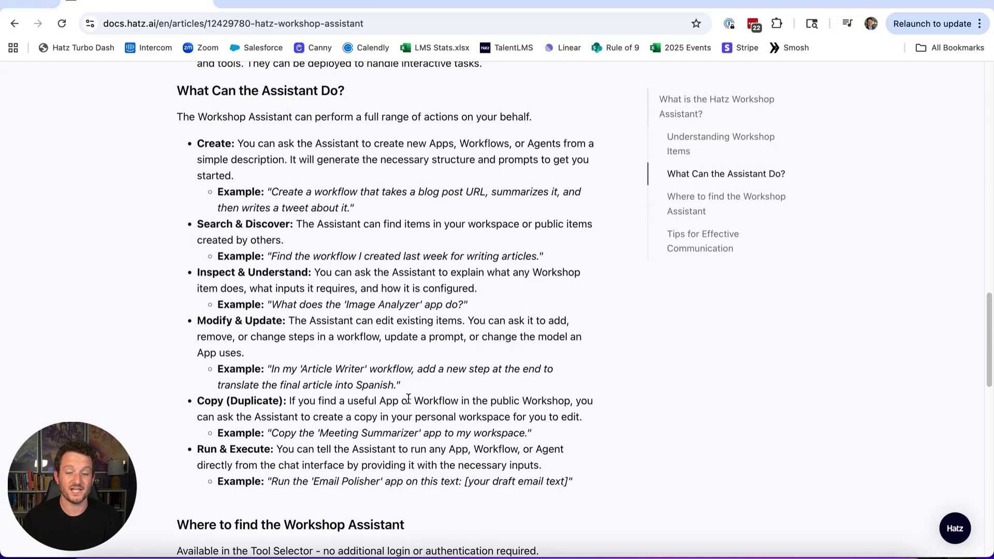
key("ctrl+Tab")
Scroll through the assistant's tool calls adding workflow steps, then return to the help article
scroll(696, 241, "down", 1)
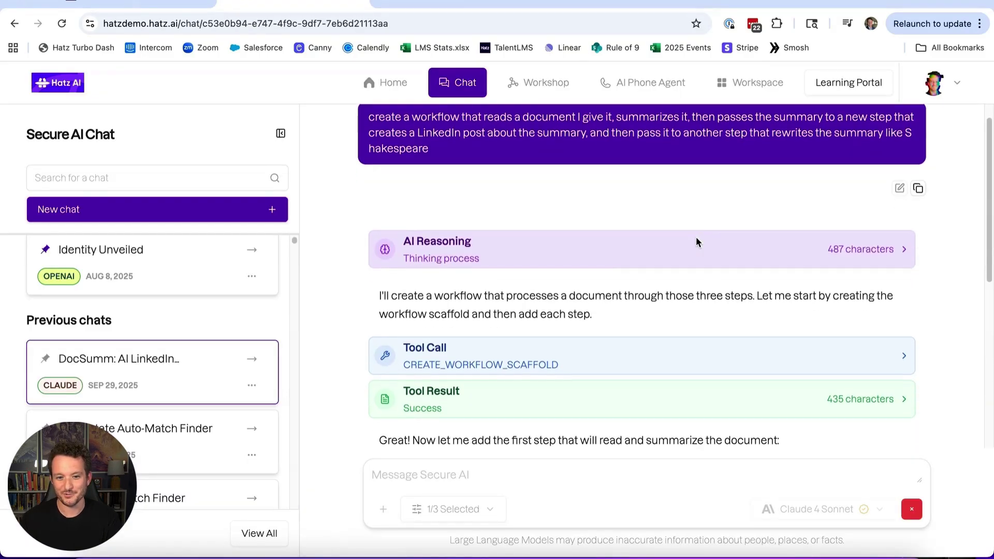
scroll(694, 239, "down", 1)
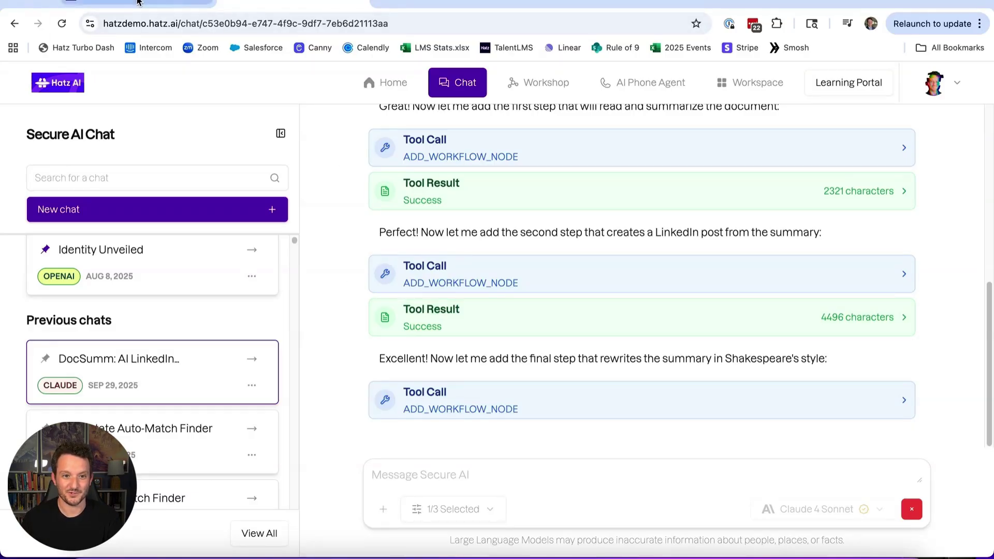
left_click(138, 2)
scroll(280, 360, "down", 10)
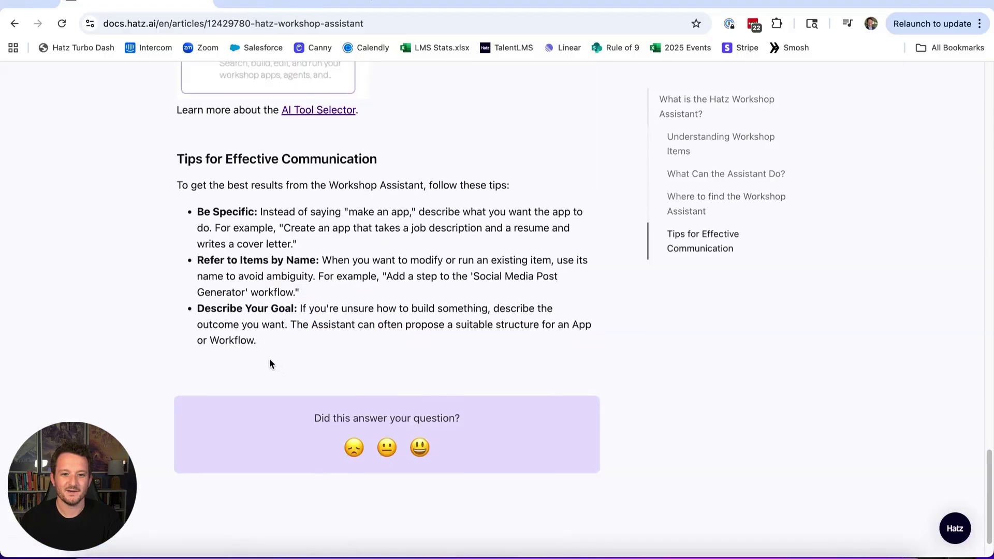
left_click_drag(187, 175, 310, 370)
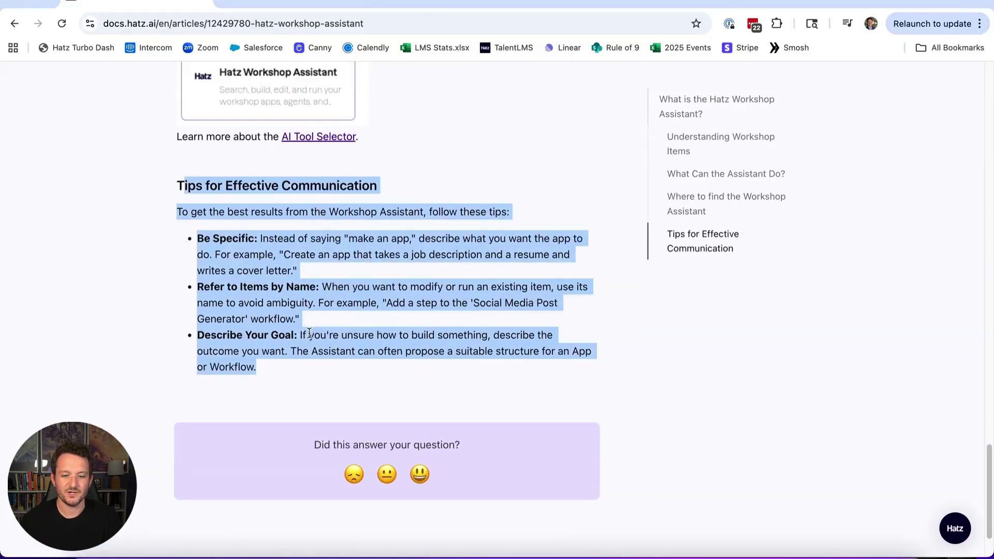
left_click(300, 322)
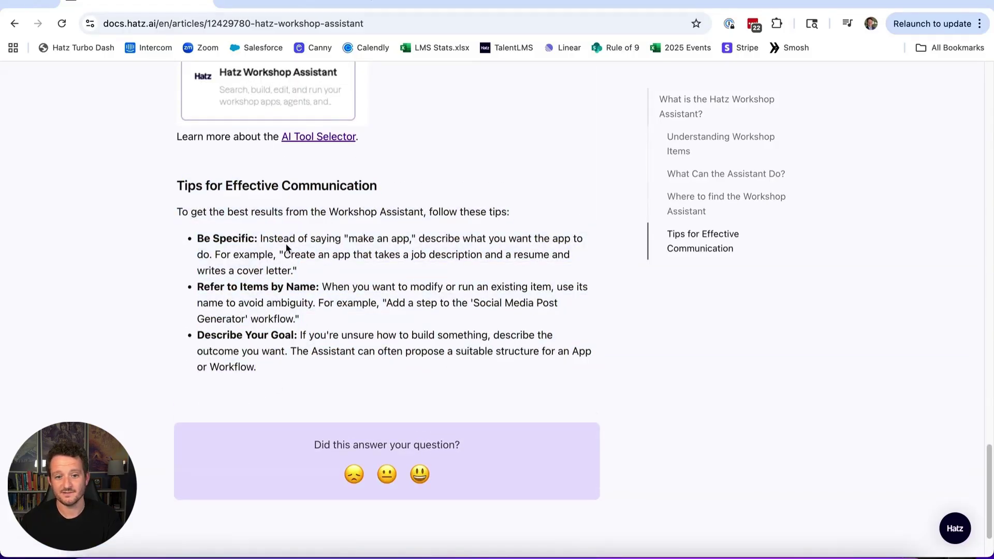
left_click_drag(289, 243, 422, 249)
left_click(237, 259)
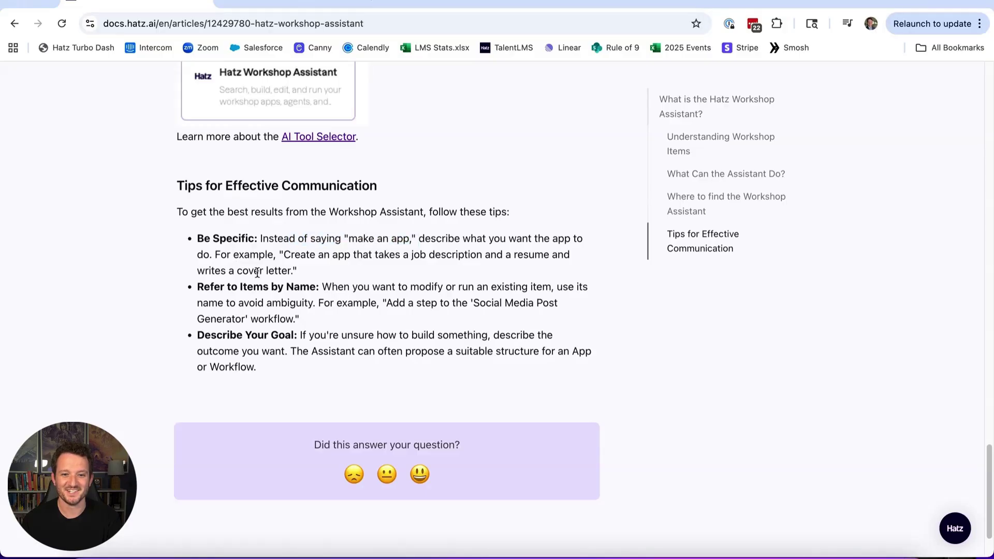
left_click_drag(199, 287, 319, 288)
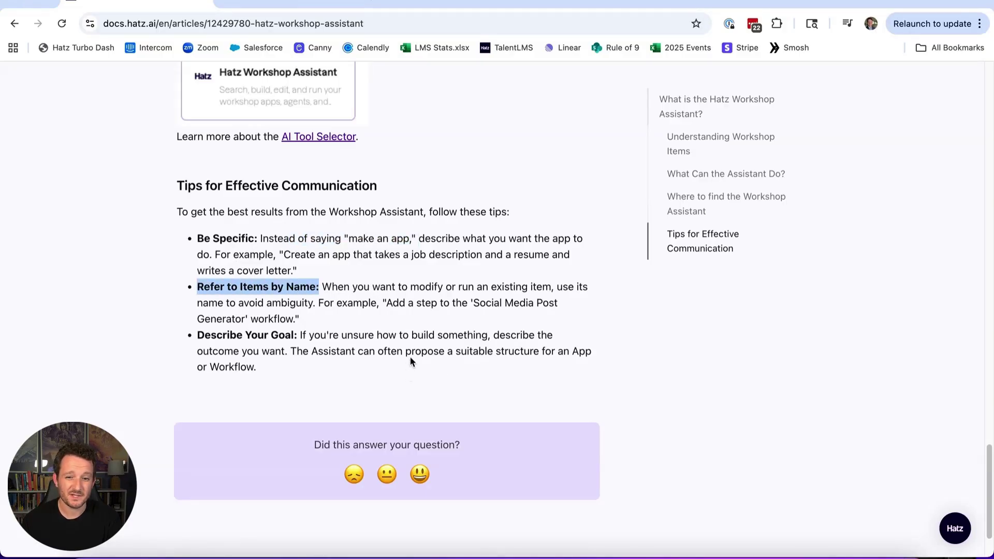
left_click_drag(461, 286, 570, 297)
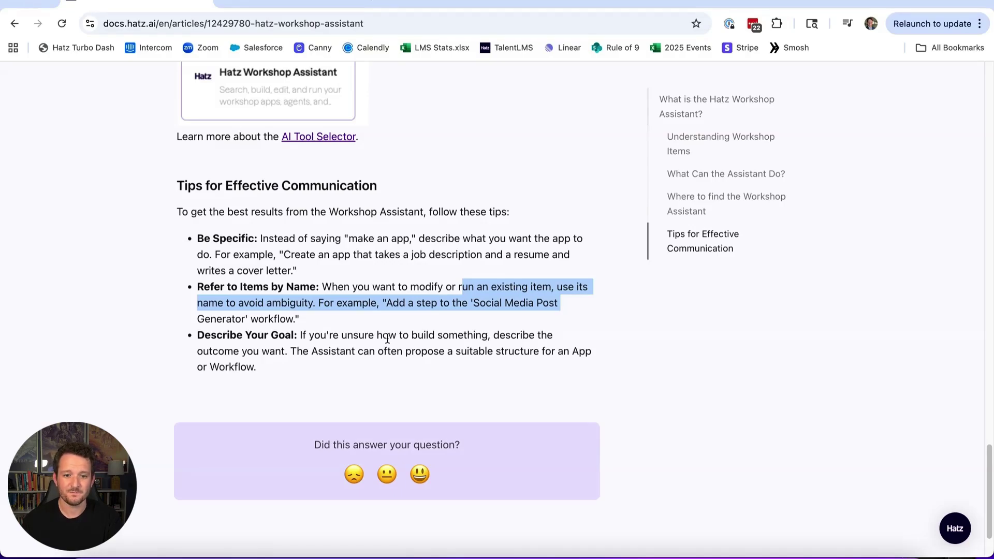
left_click(327, 312)
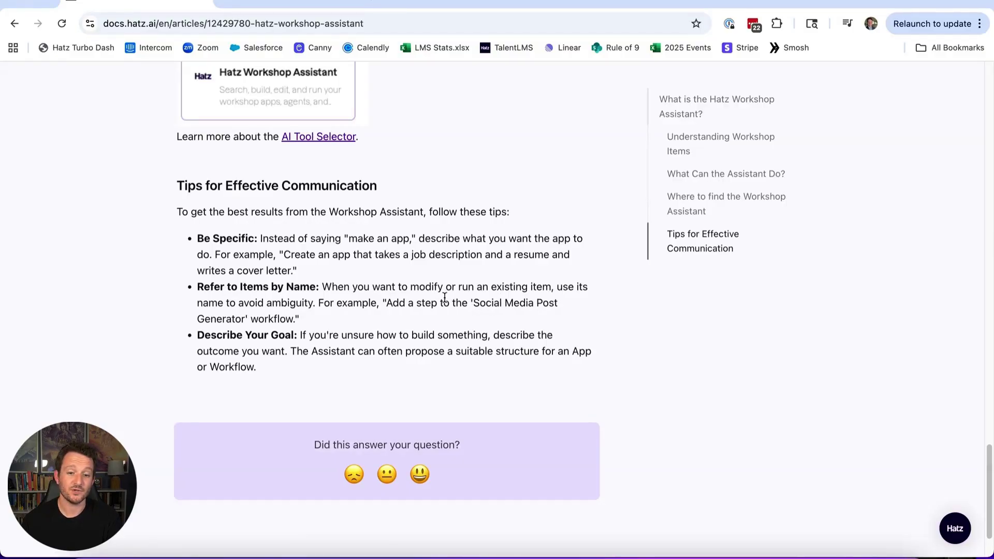
scroll(416, 312, "up", 1)
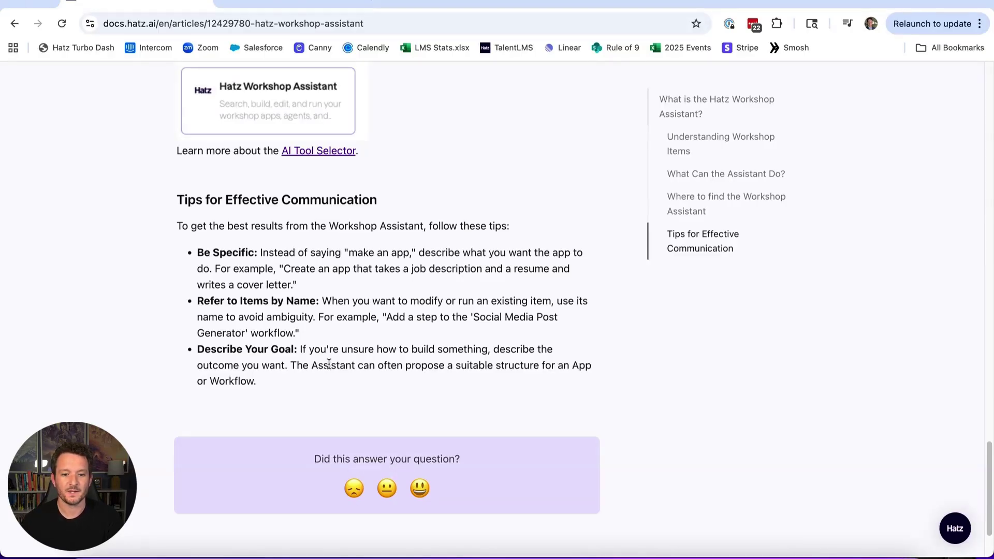
left_click_drag(216, 348, 498, 358)
left_click(480, 360)
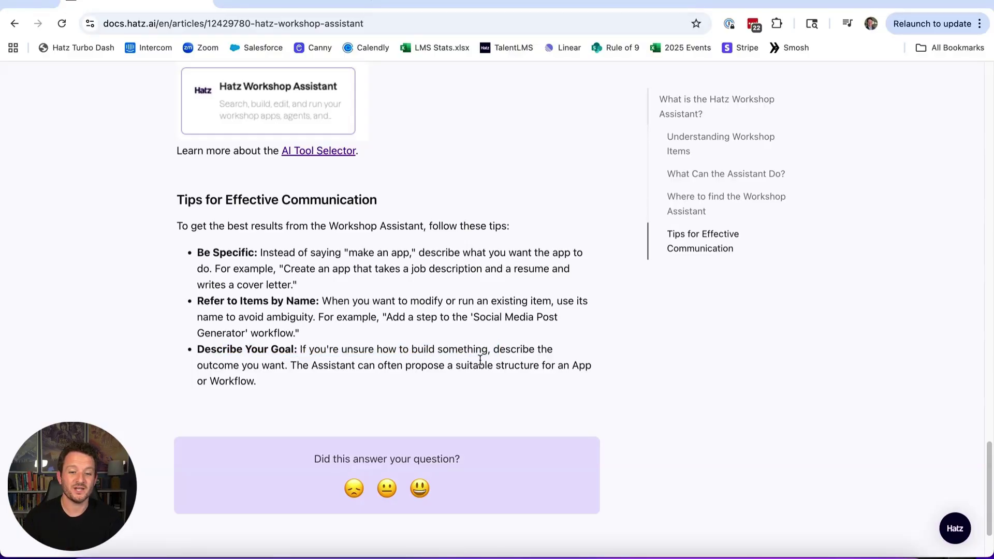
left_click_drag(192, 254, 567, 404)
left_click(381, 372)
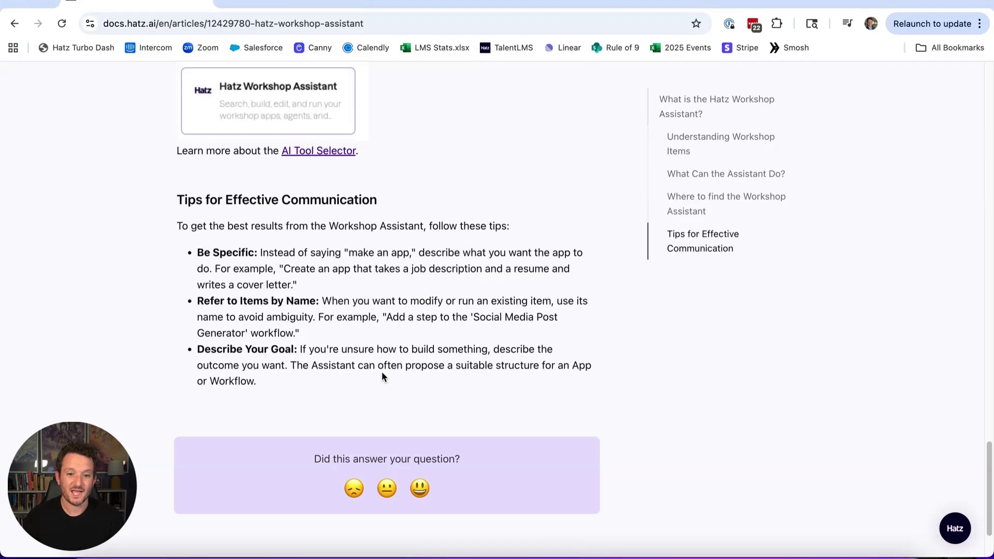
Back in the chat, review the workflow summary and Step 1's supported file types
left_click(282, 8)
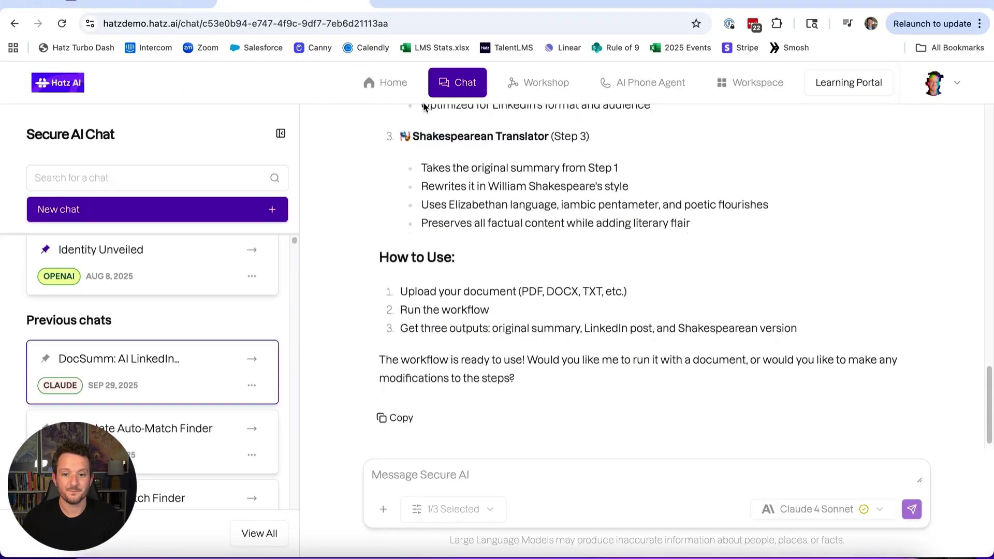
scroll(496, 262, "up", 8)
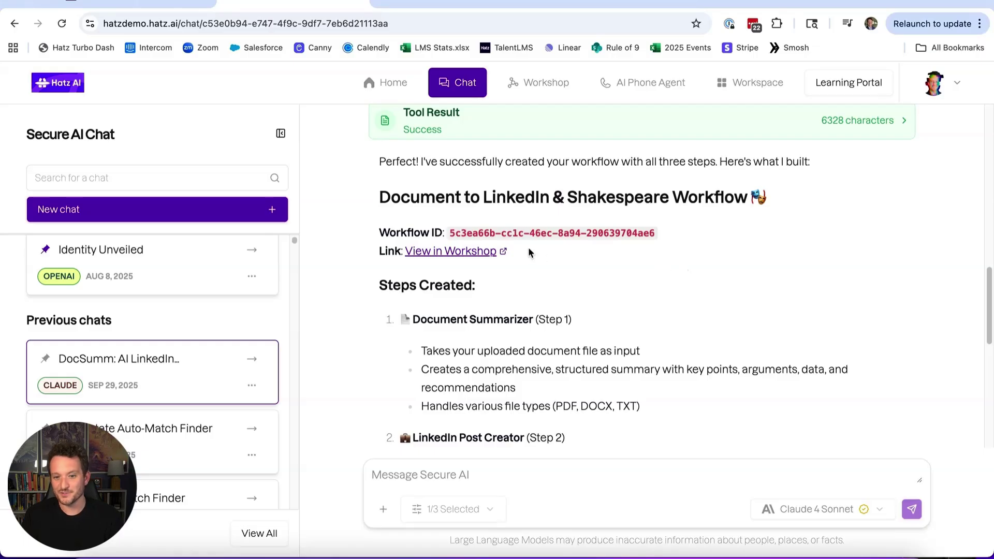
scroll(450, 246, "down", 1)
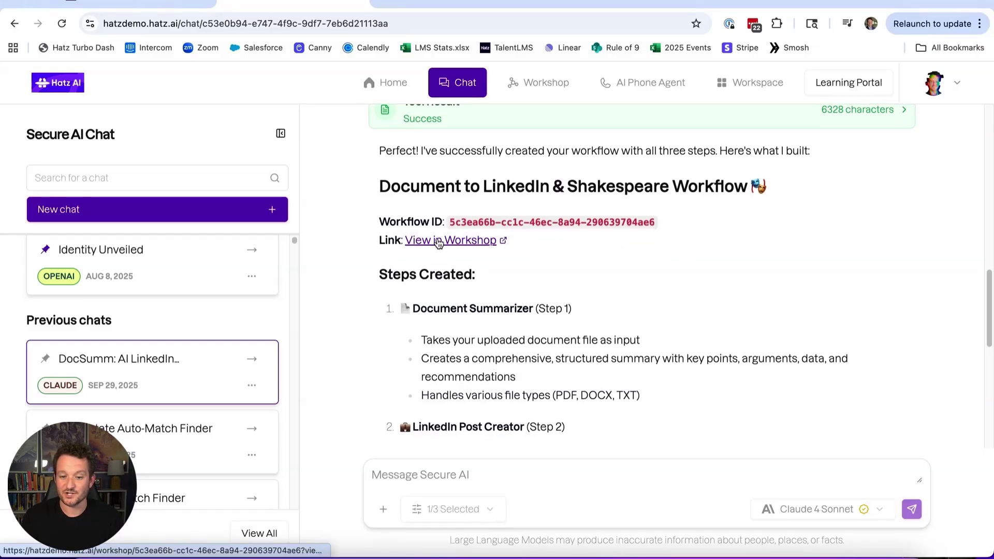
scroll(522, 264, "down", 3)
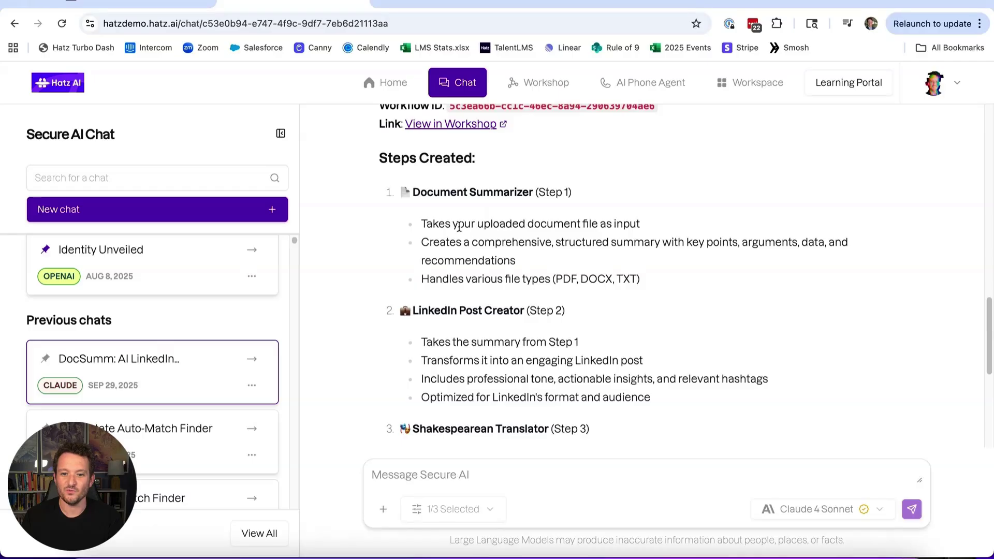
left_click_drag(458, 226, 736, 282)
Review the Shakespearean Translator step, then open the workflow via View in Workshop
scroll(438, 241, "down", 4)
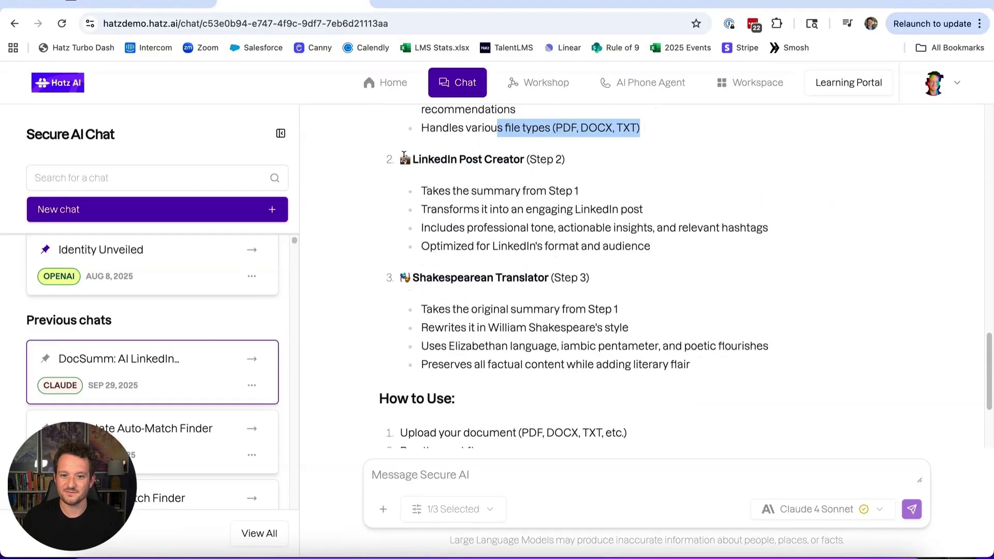
left_click_drag(406, 159, 658, 161)
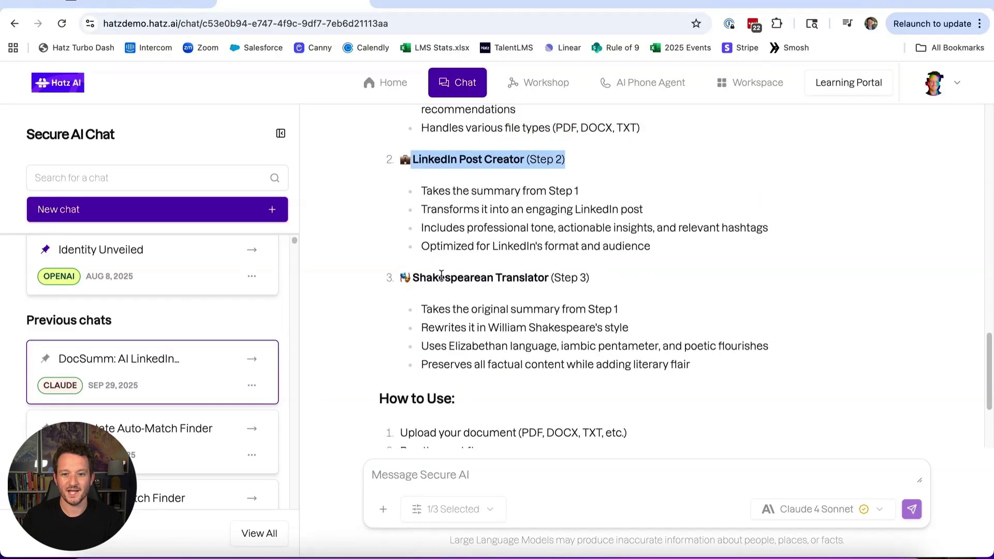
left_click_drag(442, 275, 546, 345)
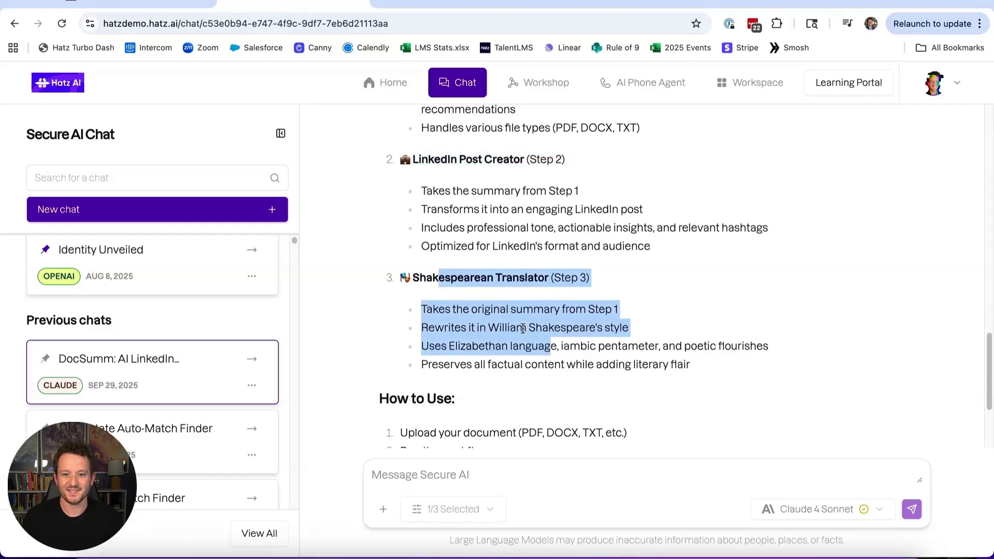
scroll(471, 259, "down", 3)
scroll(469, 270, "up", 1)
scroll(469, 270, "up", 10)
left_click(439, 254)
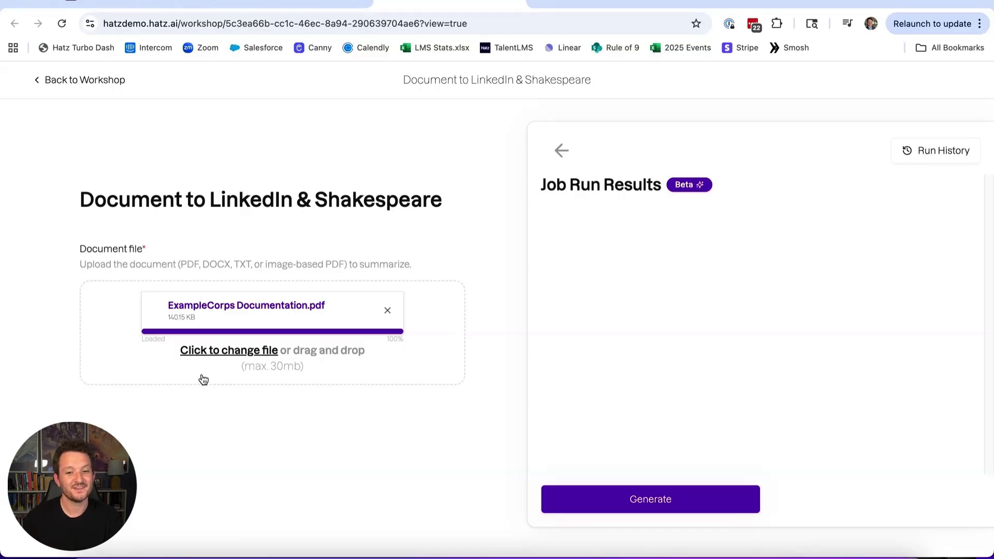
Generate the workflow on ExampleCorps Documentation.pdf and read Prompt 1's summary in Step Output
left_click(691, 499)
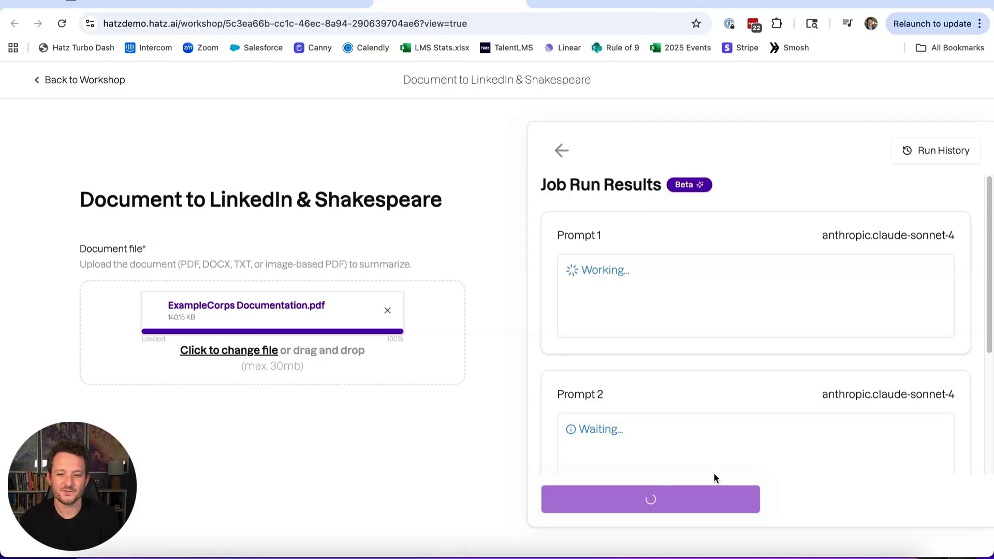
left_click(917, 237)
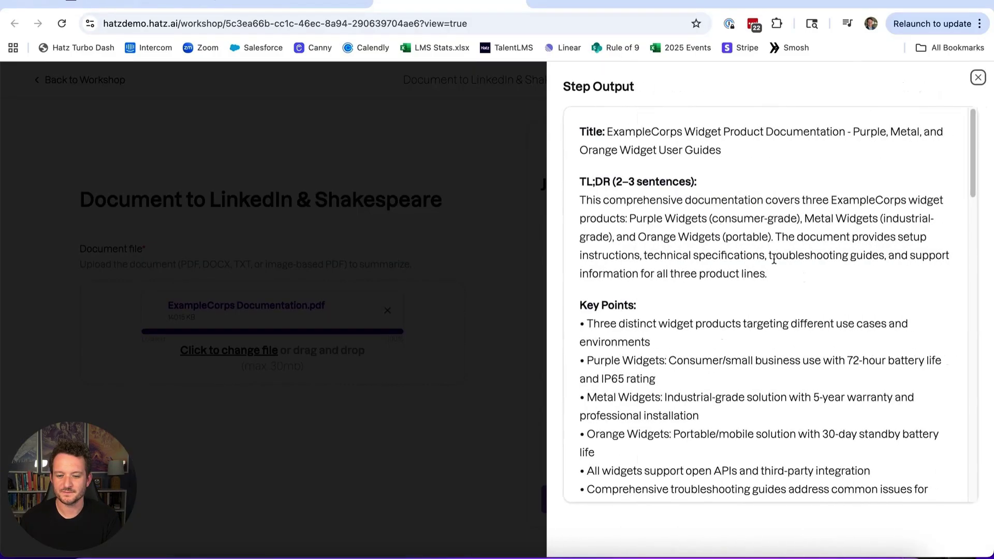
scroll(774, 260, "down", 15)
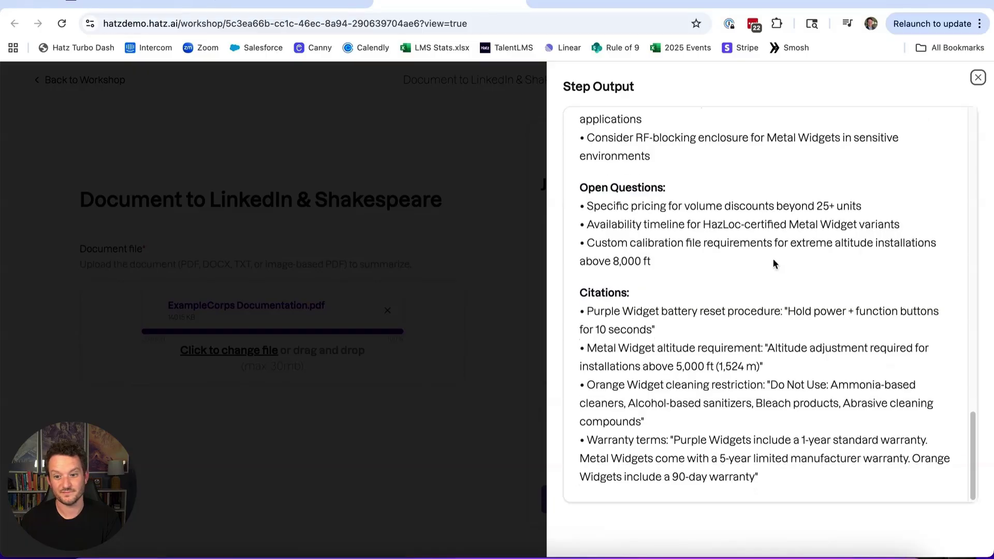
scroll(774, 260, "up", 15)
left_click(456, 459)
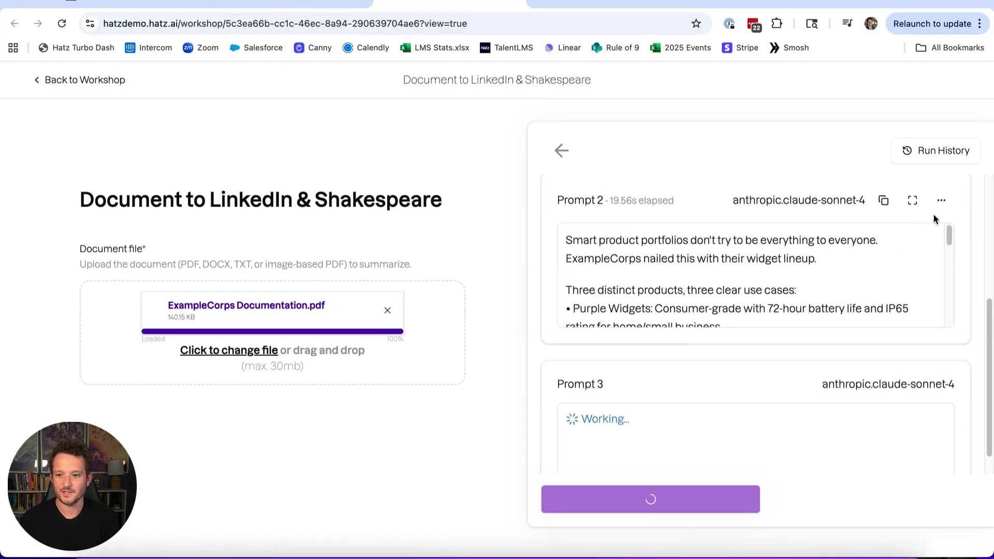
left_click(912, 200)
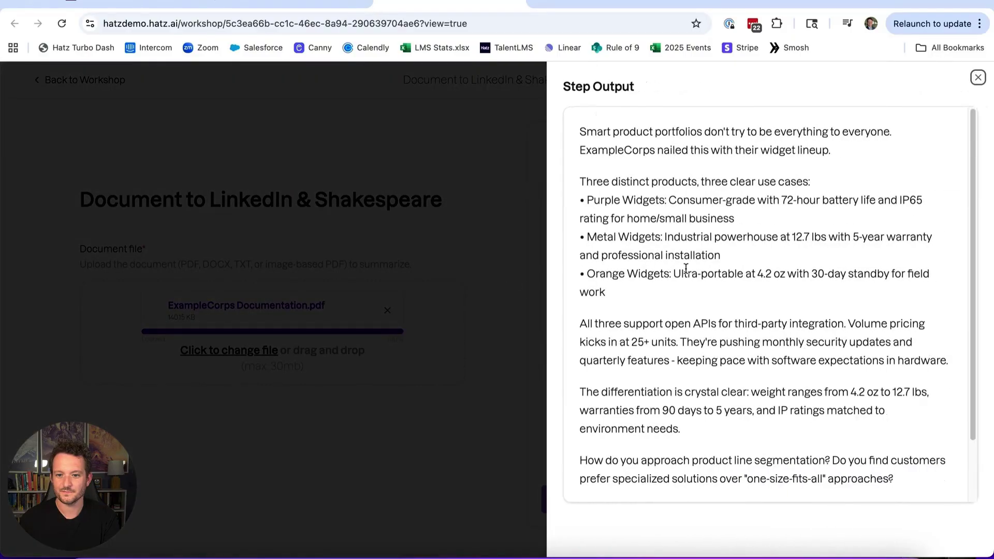
scroll(686, 269, "down", 2)
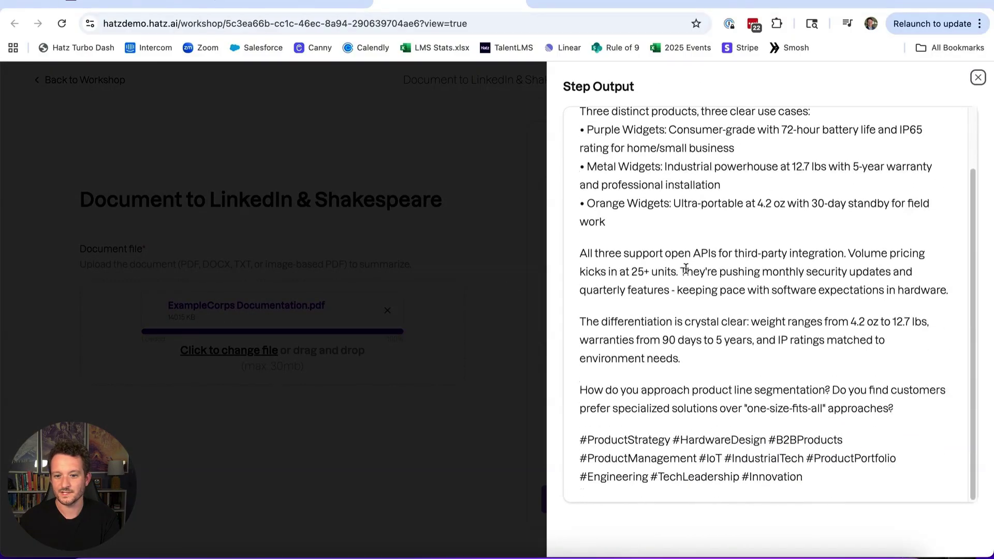
left_click_drag(804, 478, 614, 440)
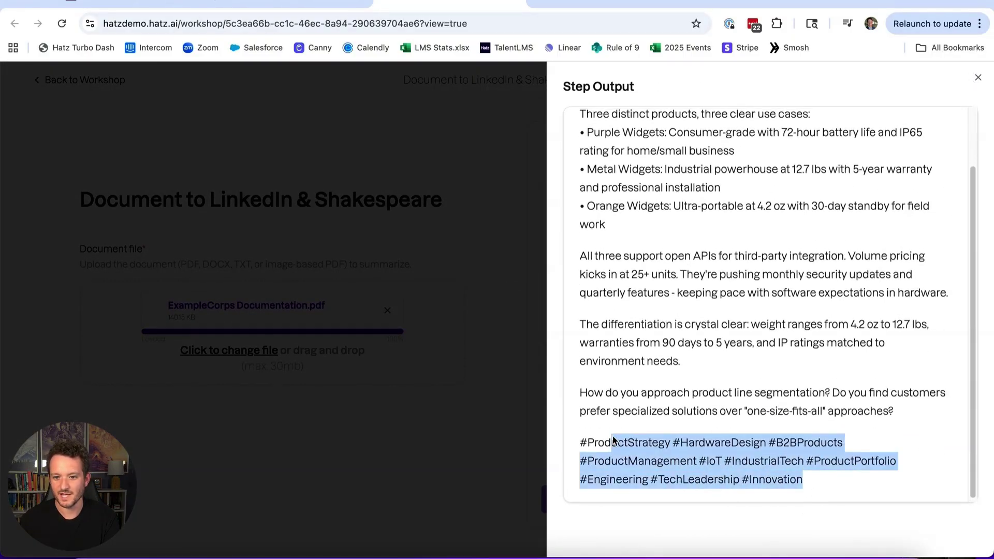
scroll(631, 433, "up", 2)
left_click_drag(586, 132, 735, 165)
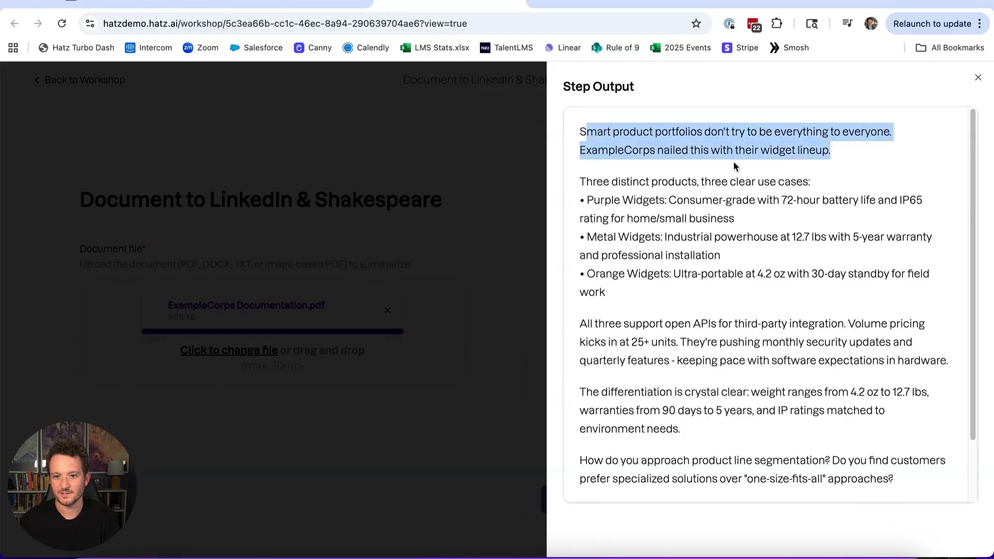
left_click_drag(650, 217, 684, 289)
left_click(556, 407)
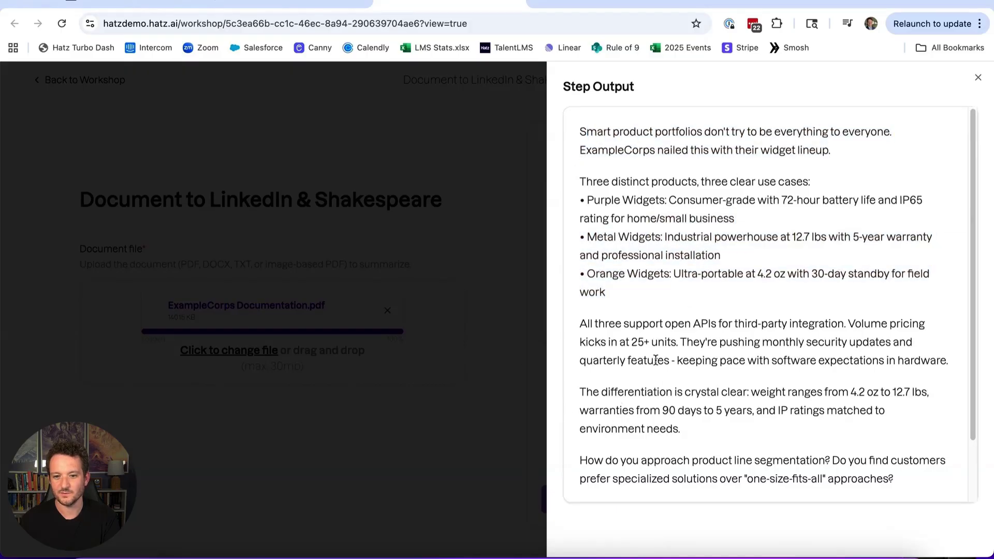
scroll(644, 377, "down", 1)
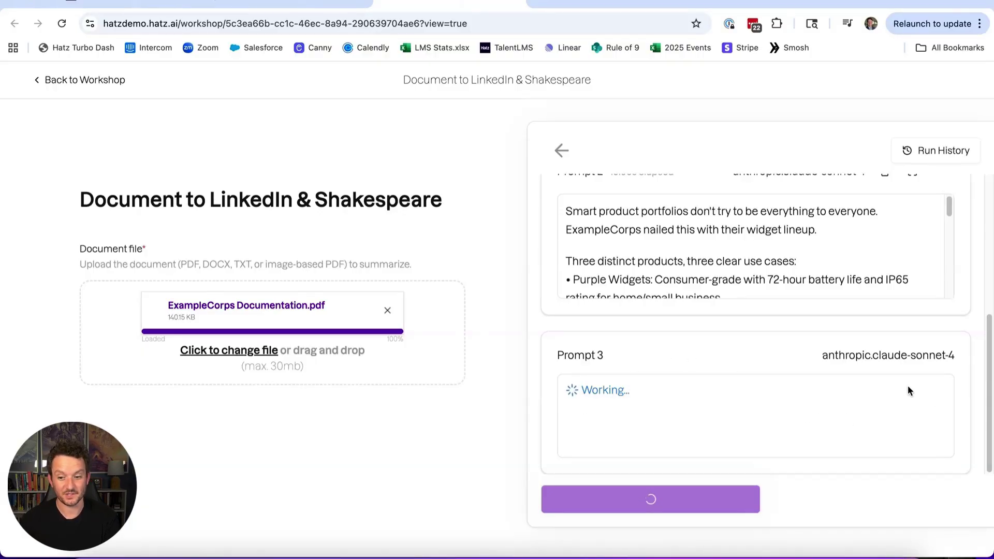
Expand Prompt 3's Step Output and read the Shakespearean verse of the ExampleCorps summary
left_click(913, 360)
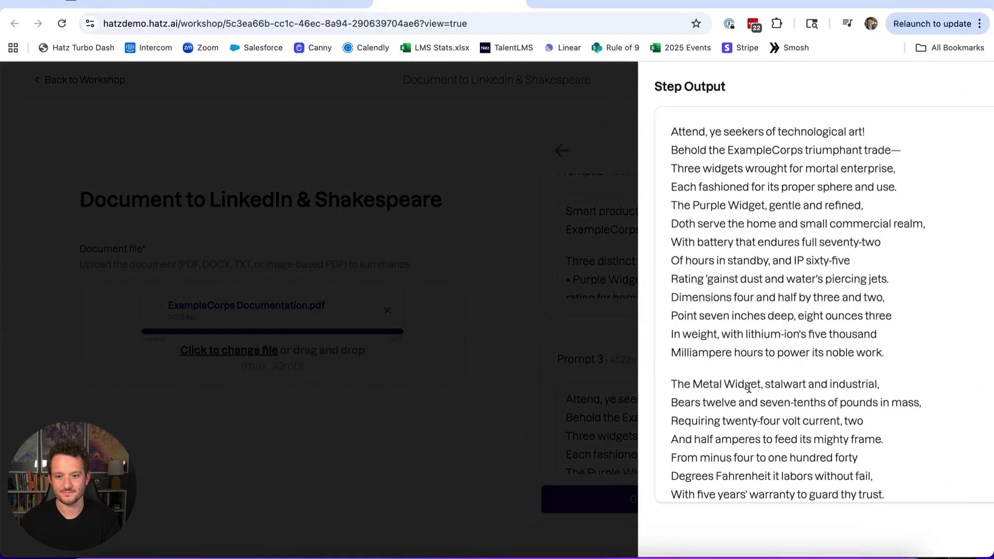
left_click_drag(970, 160, 968, 206)
left_click(464, 283)
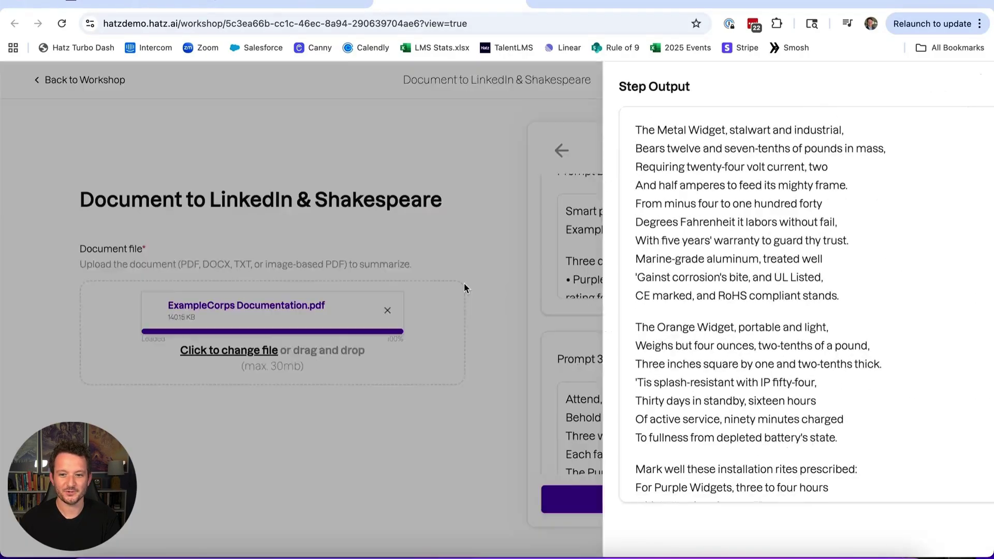
Navigate from the help article to the All Collections home and open the Hatz support messenger
left_click(156, 5)
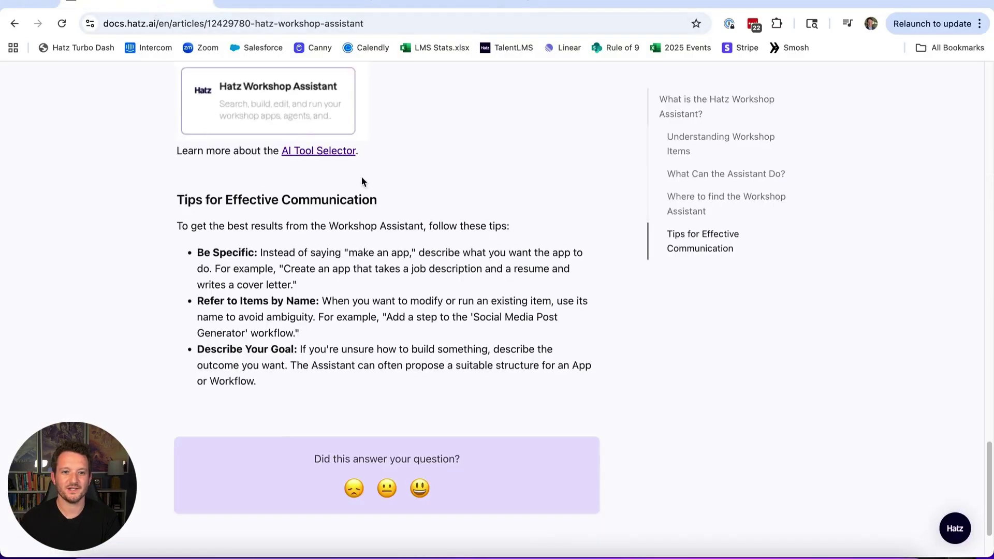
scroll(361, 181, "up", 20)
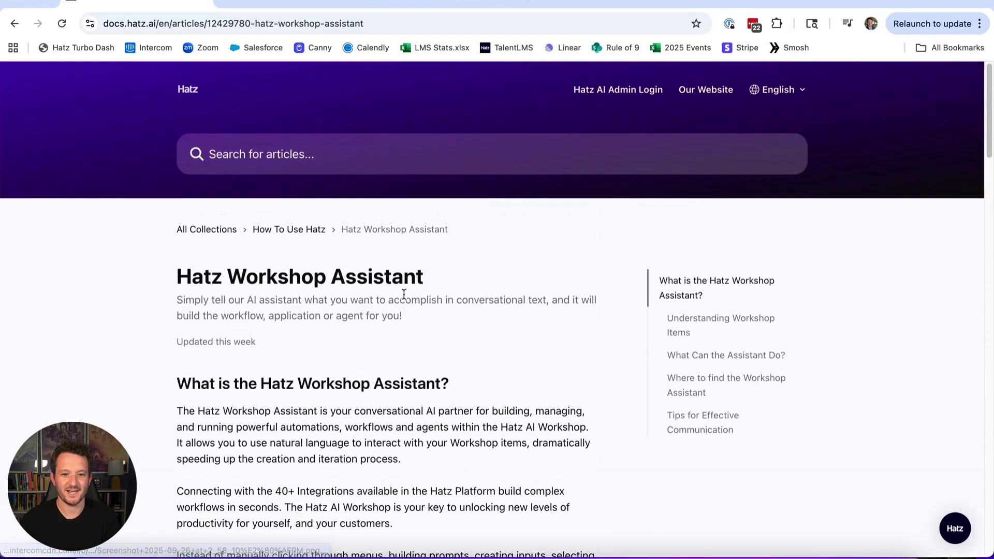
left_click(206, 229)
left_click(243, 383)
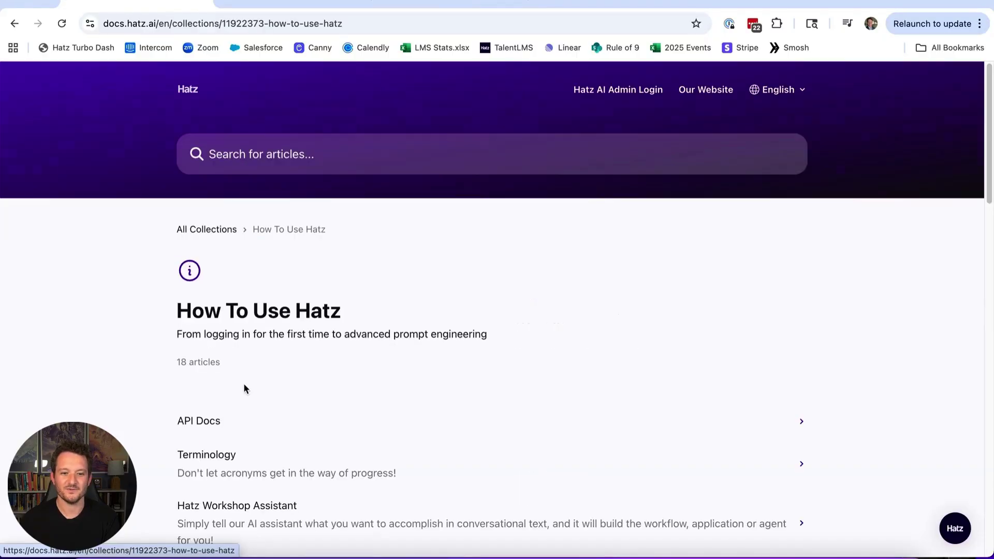
scroll(284, 413, "down", 1)
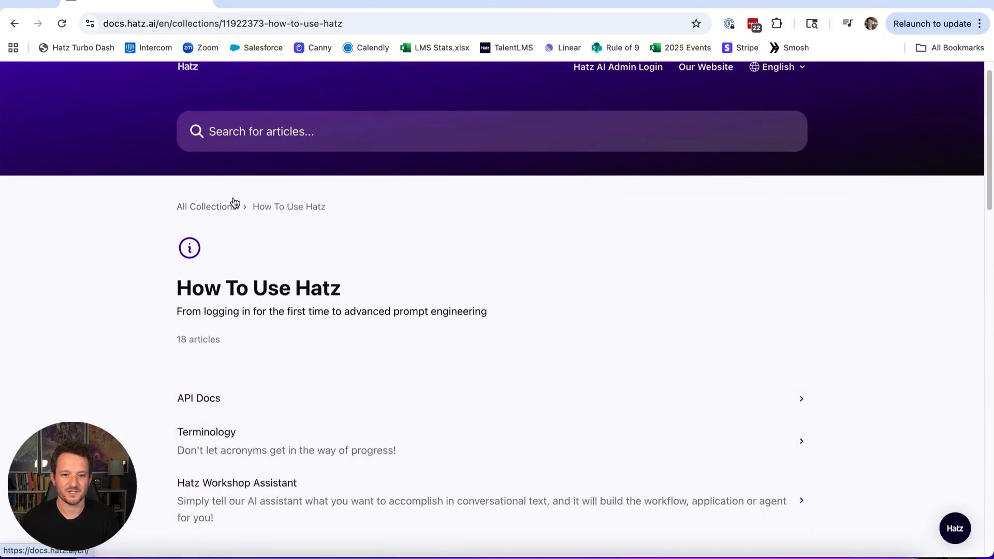
left_click(220, 206)
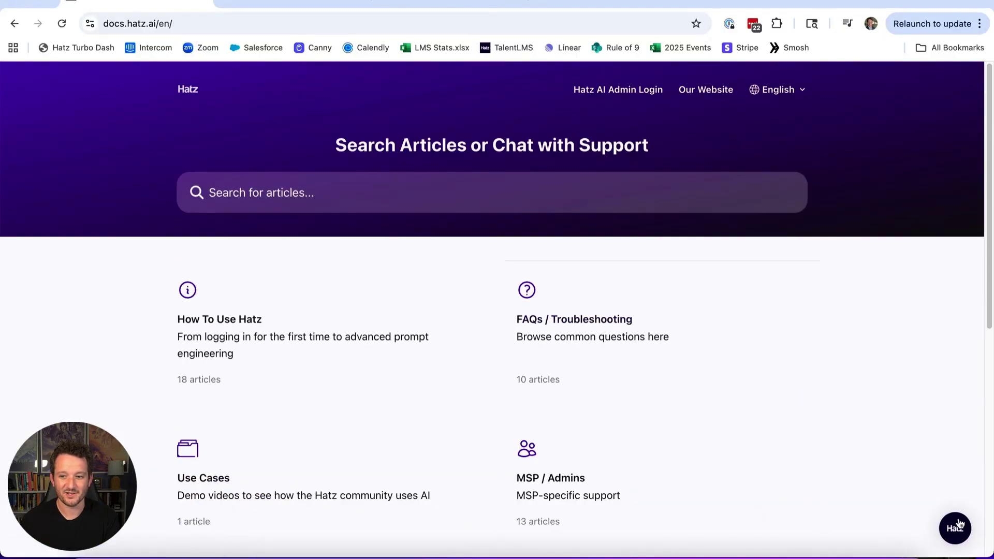
left_click(958, 526)
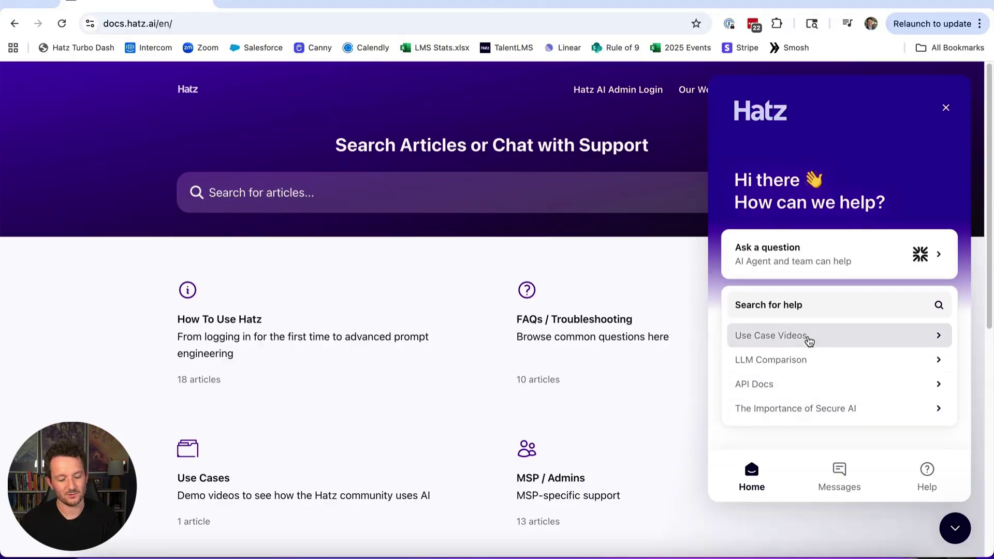